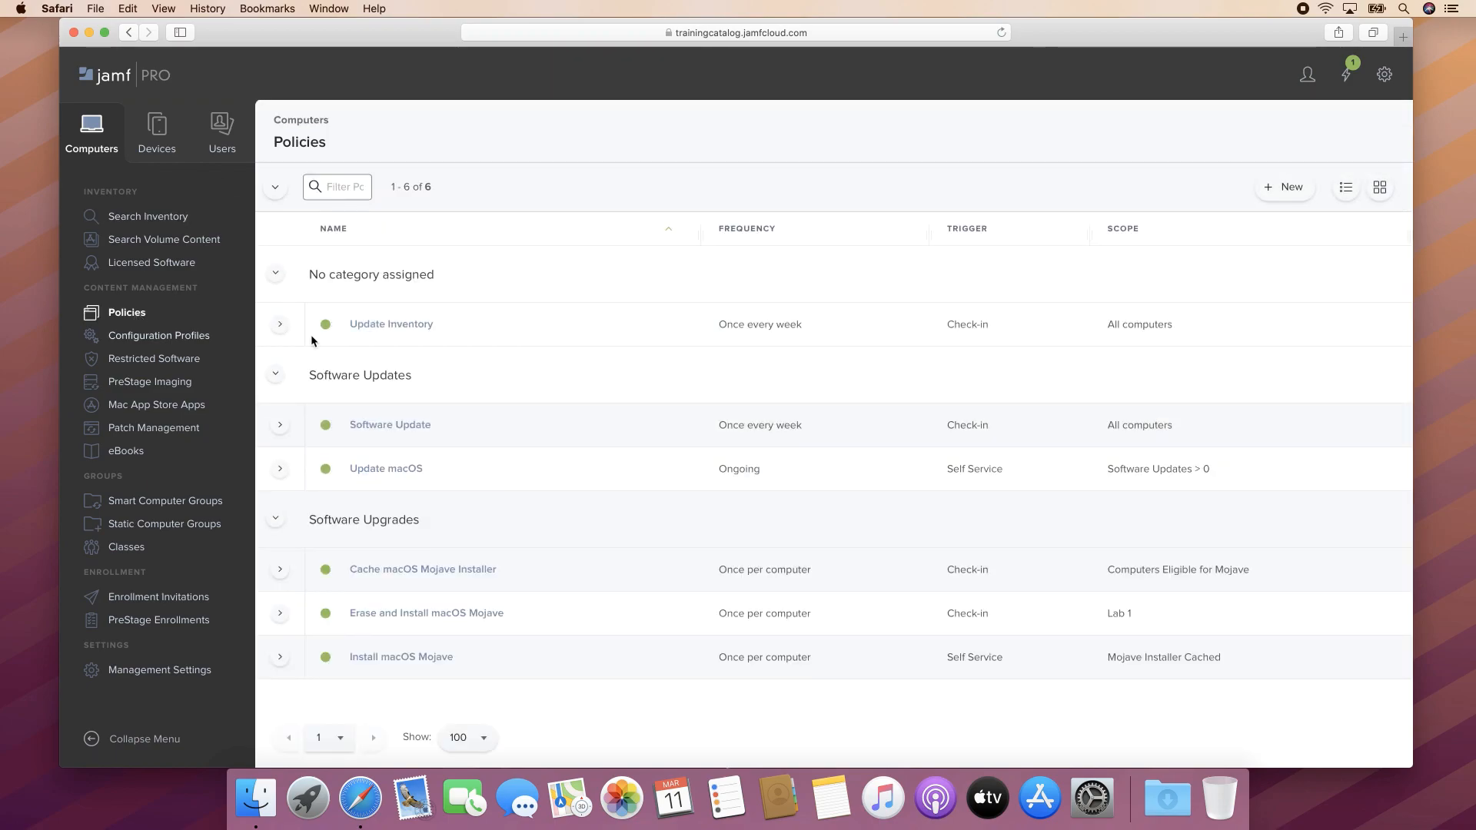
# Create a new computer policy named "Office Notification" in the Productivity category.
pyautogui.click(1280, 187)
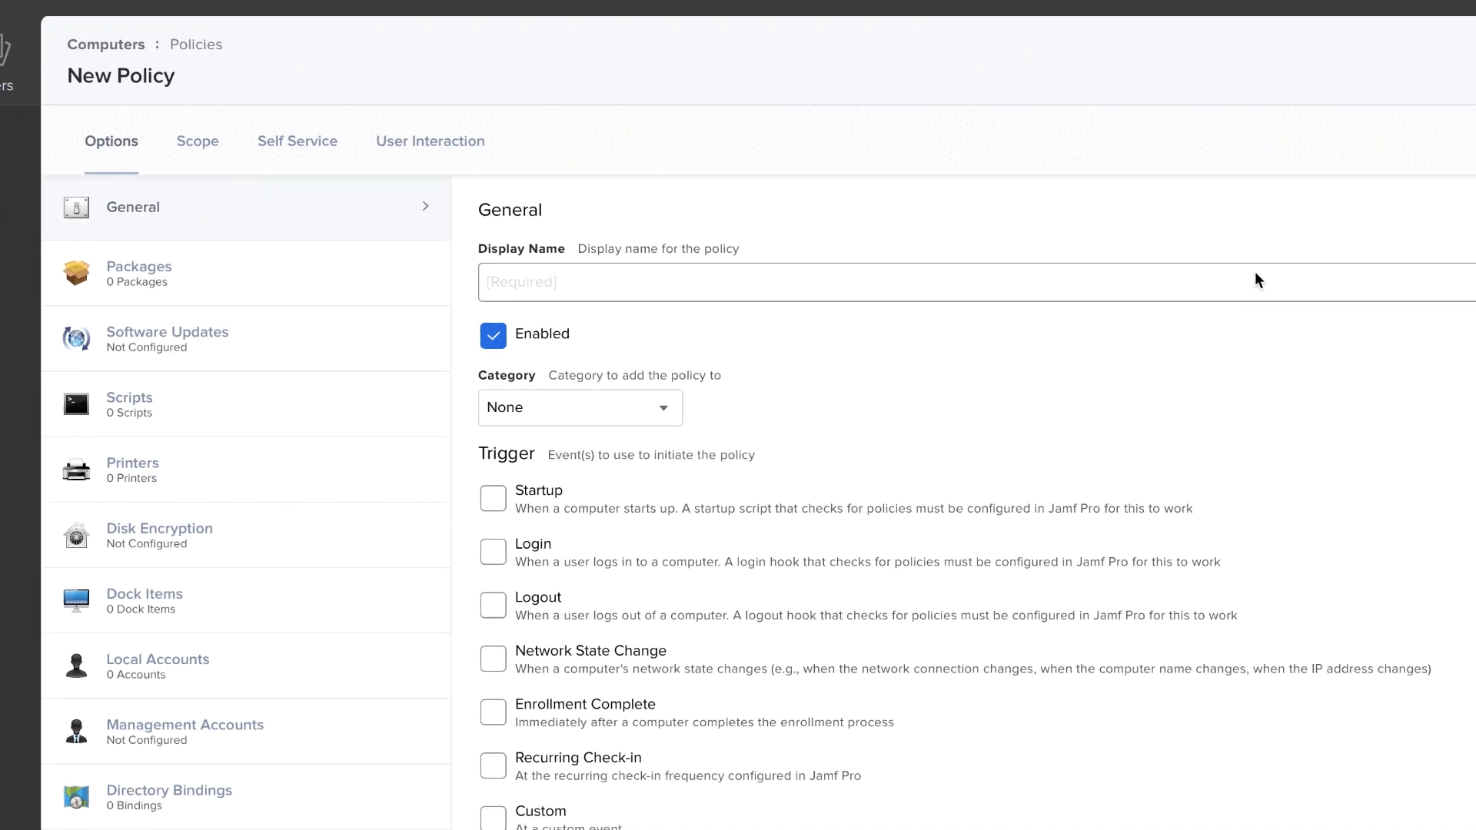
pyautogui.click(1097, 289)
pyautogui.write('Off')
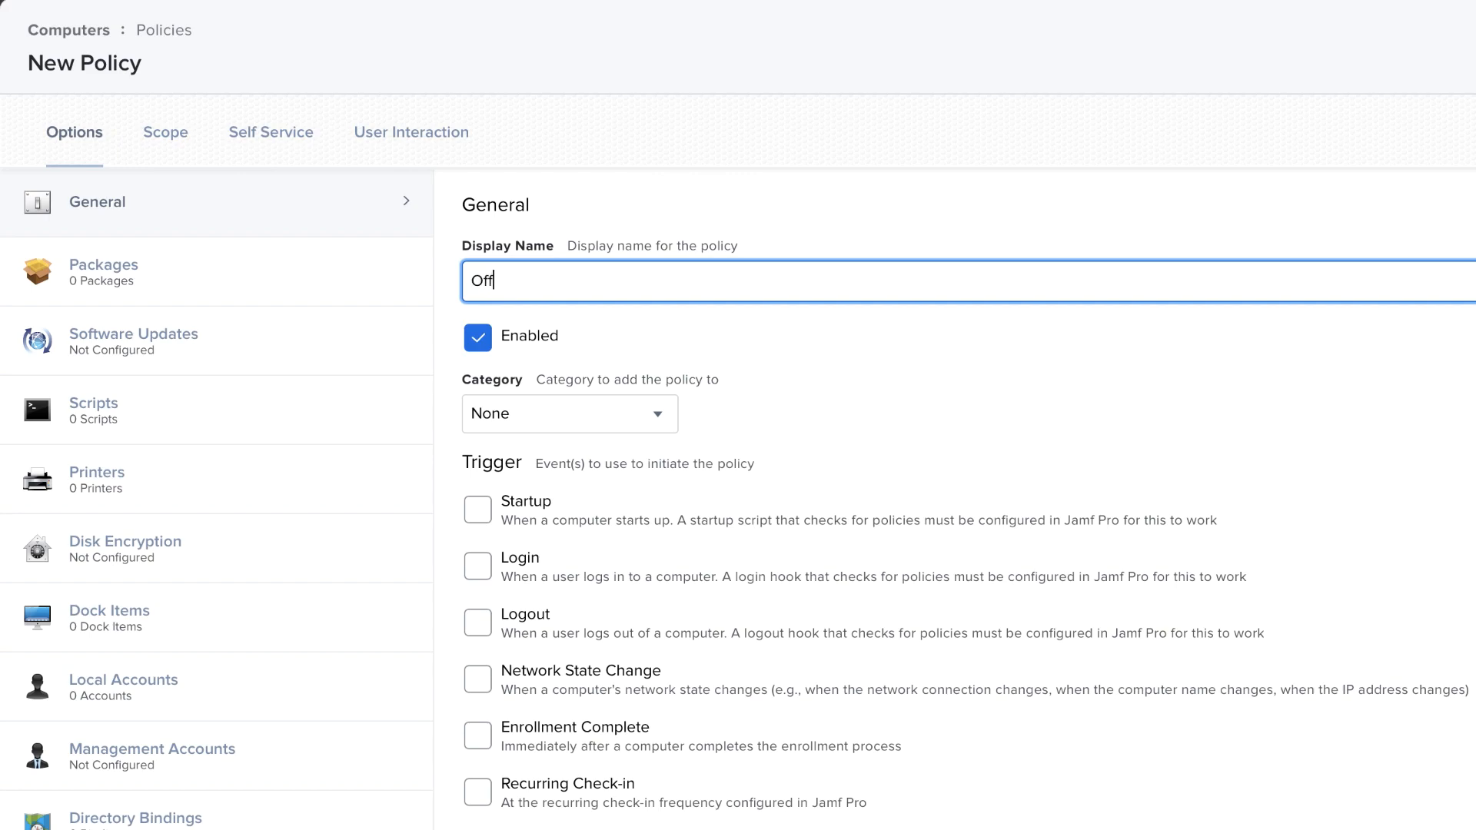
pyautogui.write('ice Notification')
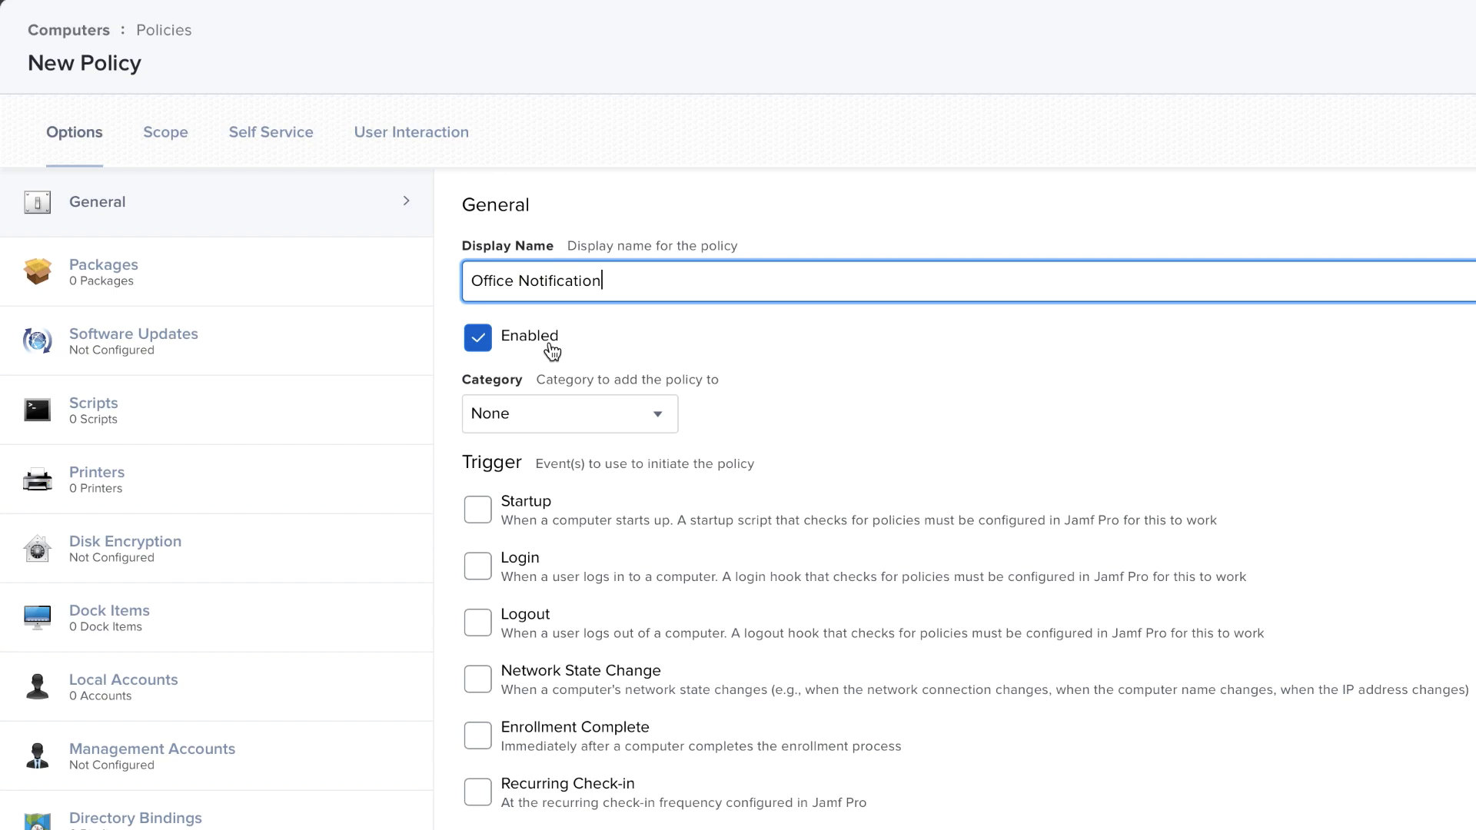
pyautogui.click(611, 420)
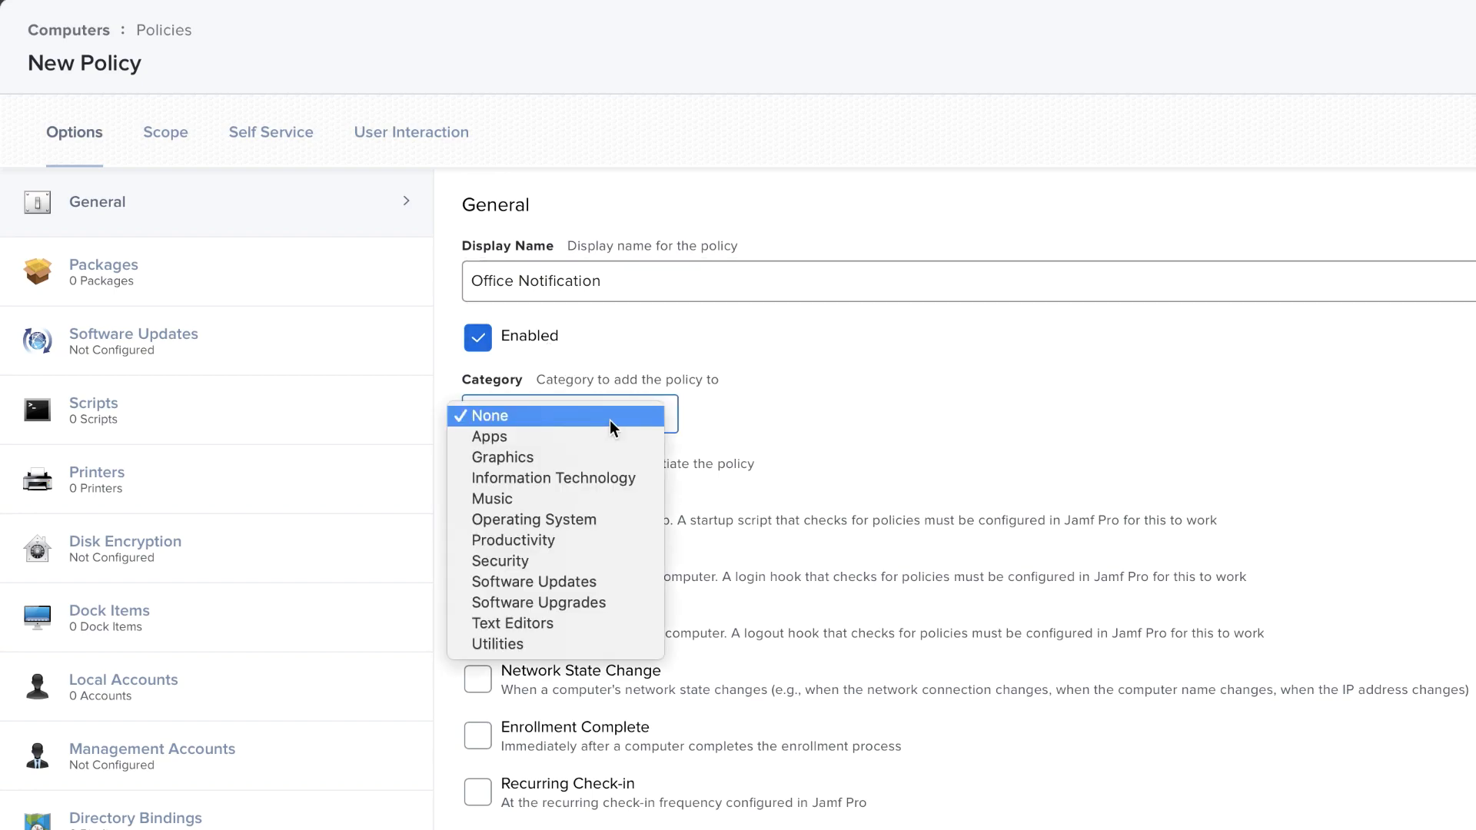
pyautogui.click(600, 537)
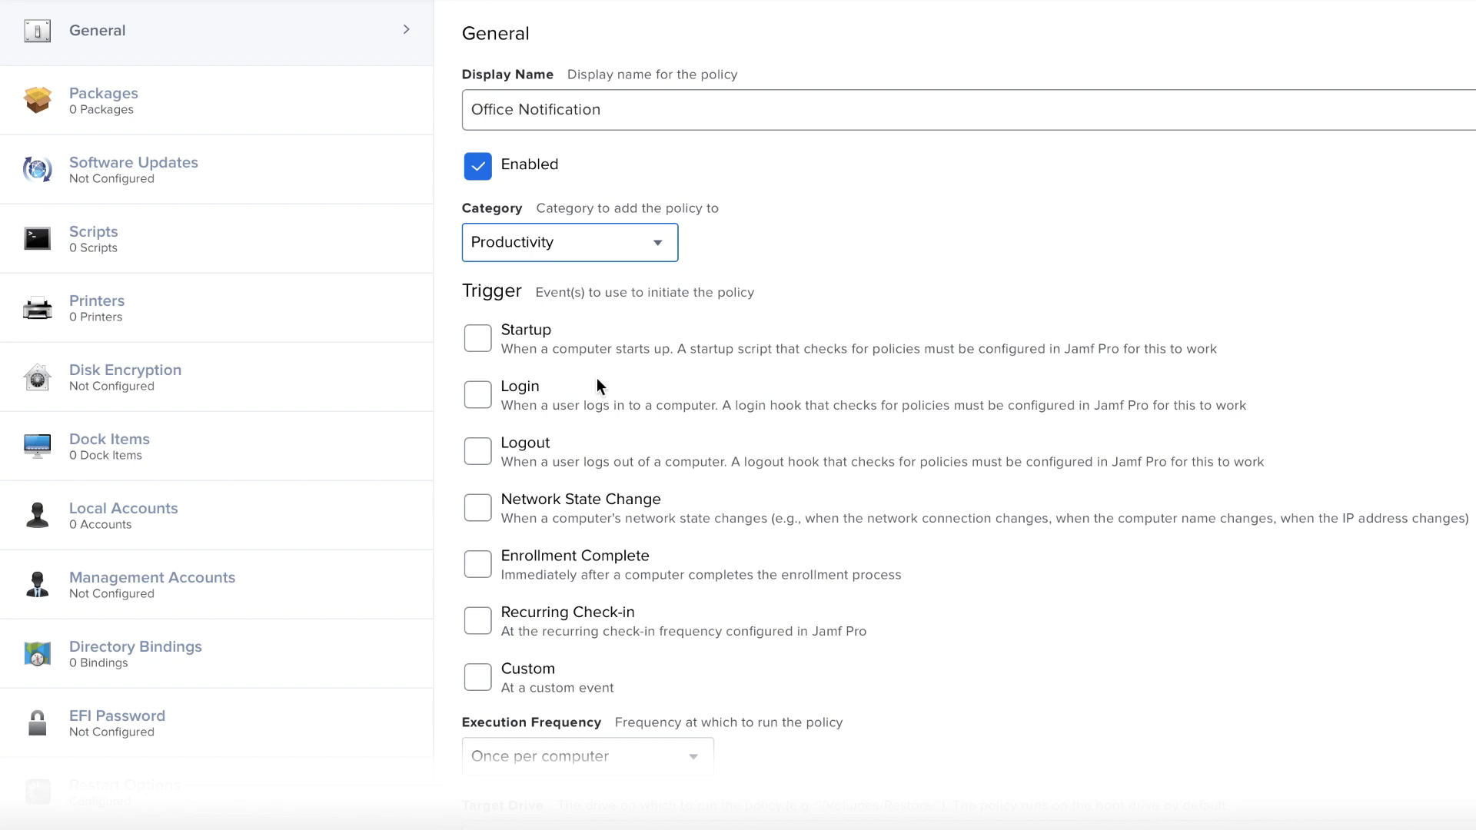
# Trigger the Office Notification policy at recurring check-in and keep its execution frequency at once per computer.
pyautogui.click(548, 619)
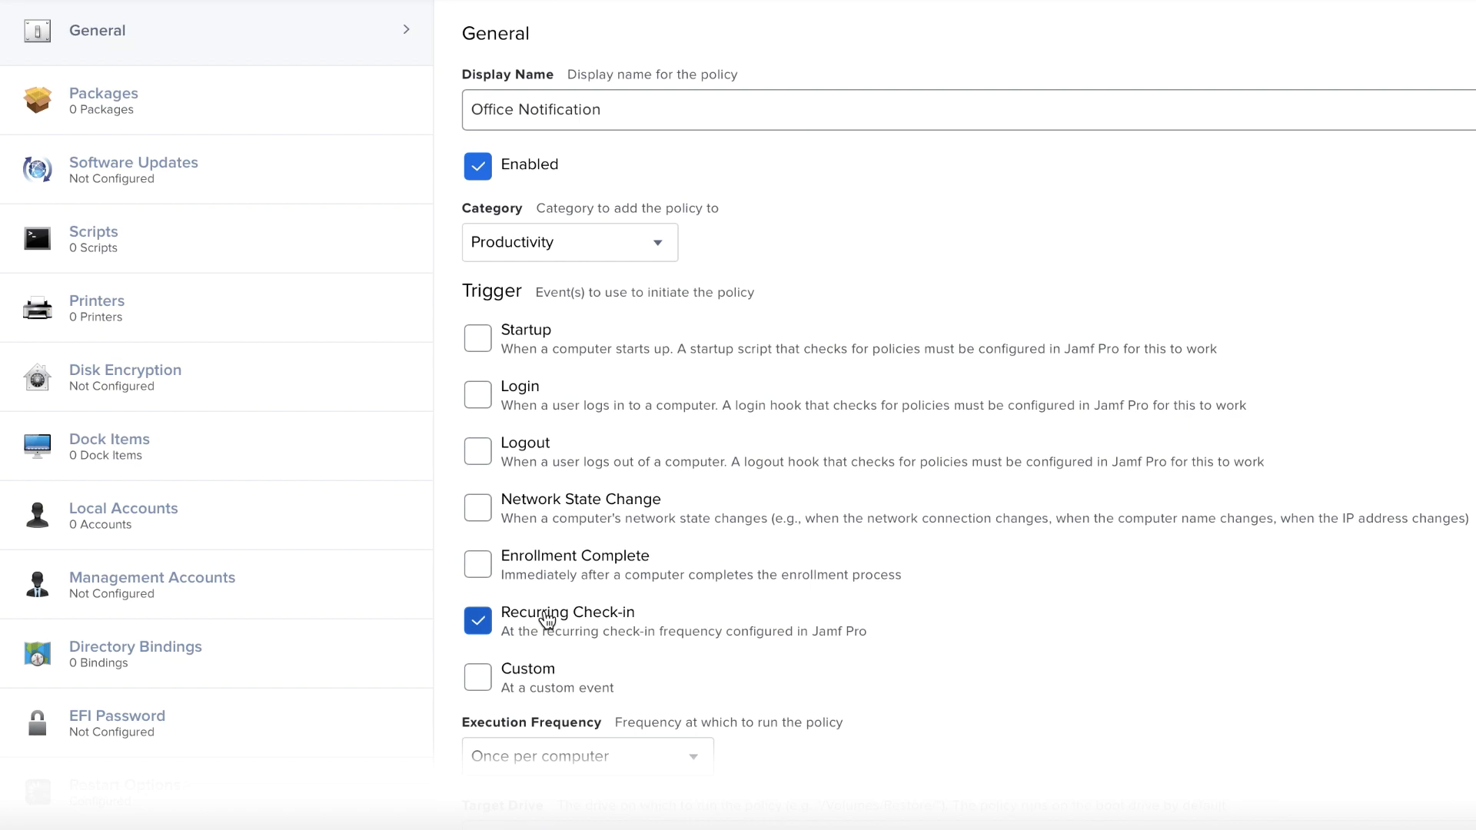
pyautogui.scroll(-3, 547, 619)
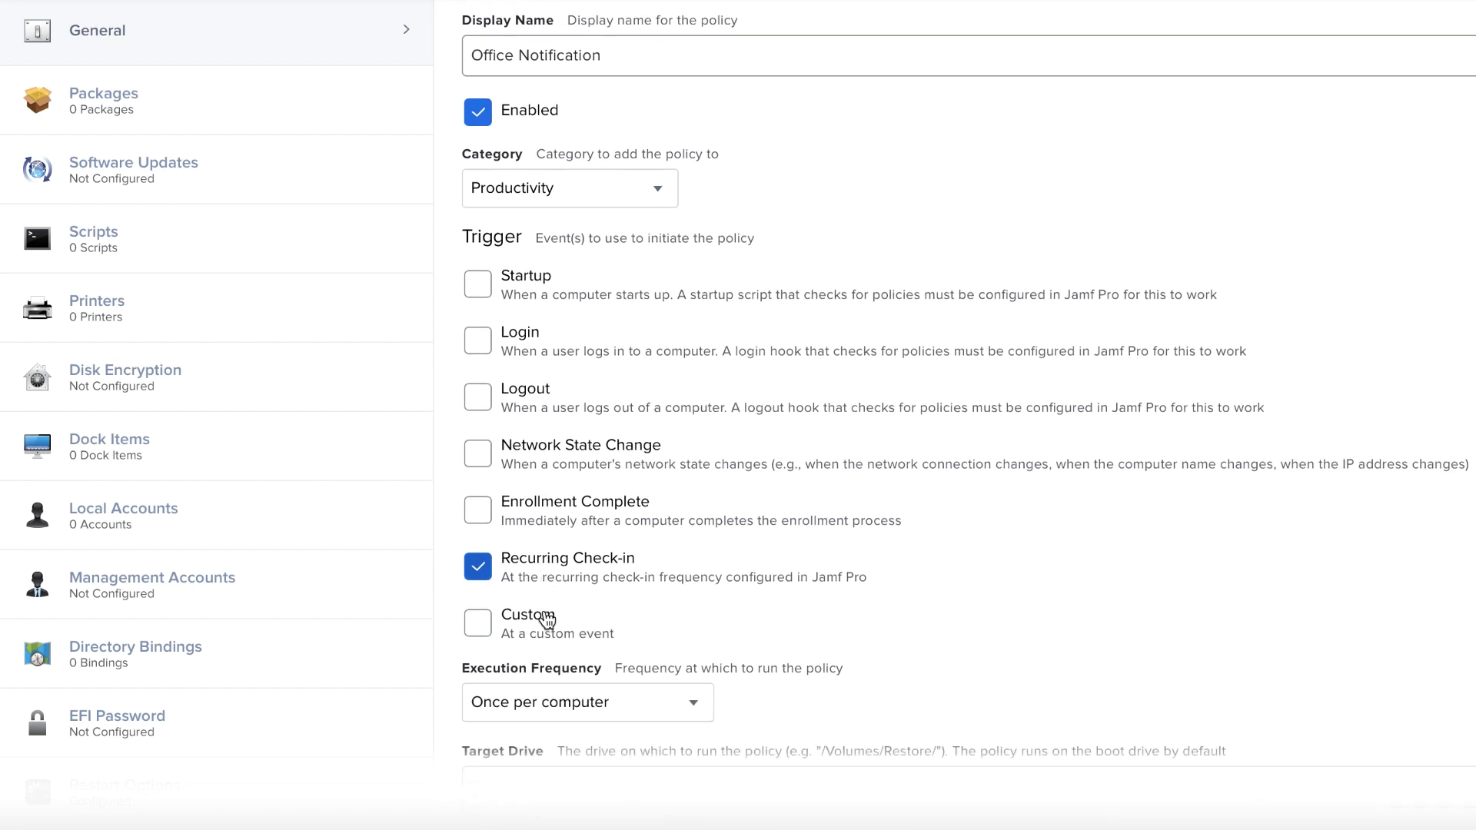
pyautogui.click(652, 616)
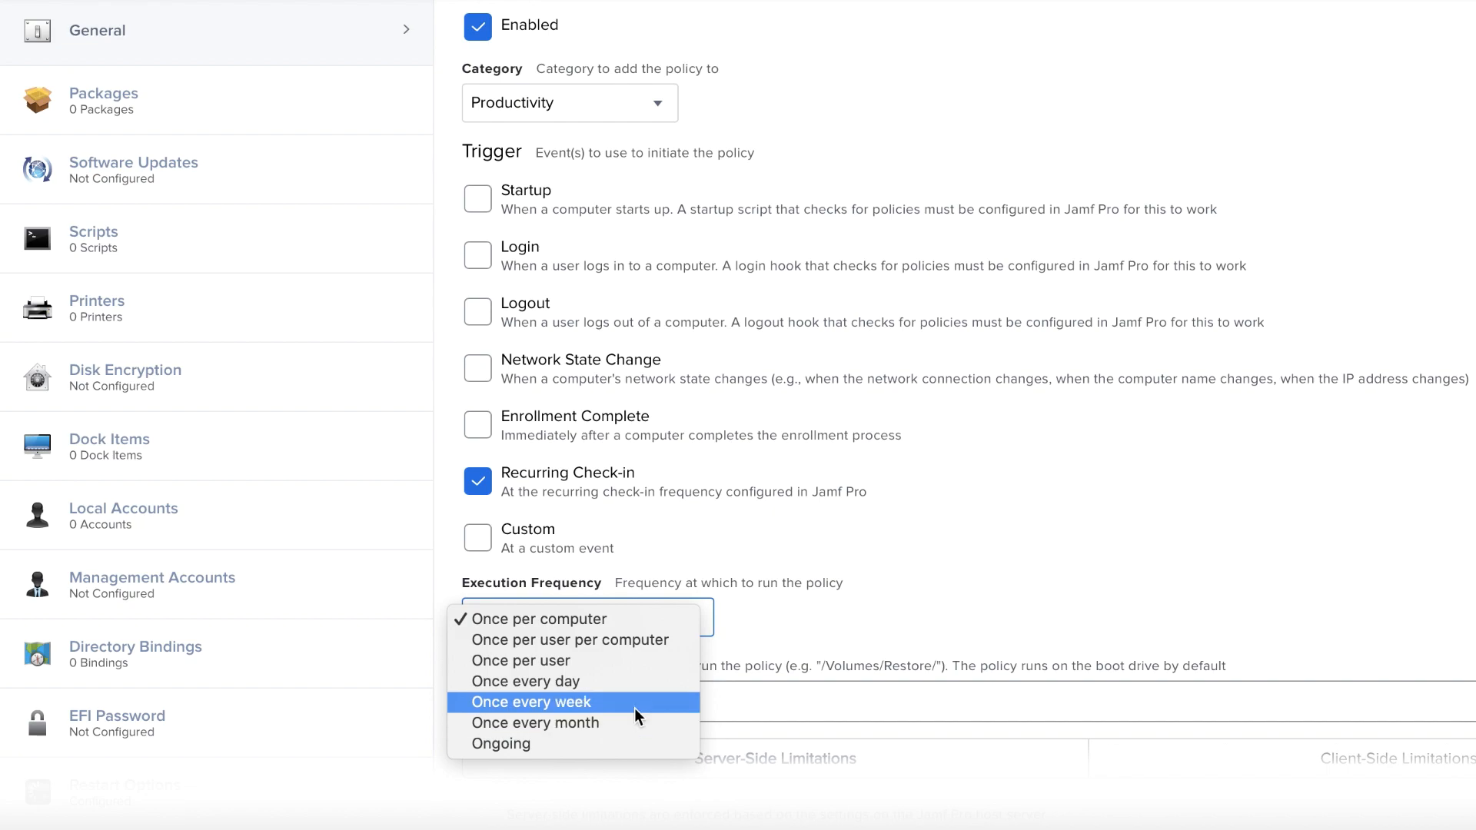
pyautogui.click(669, 620)
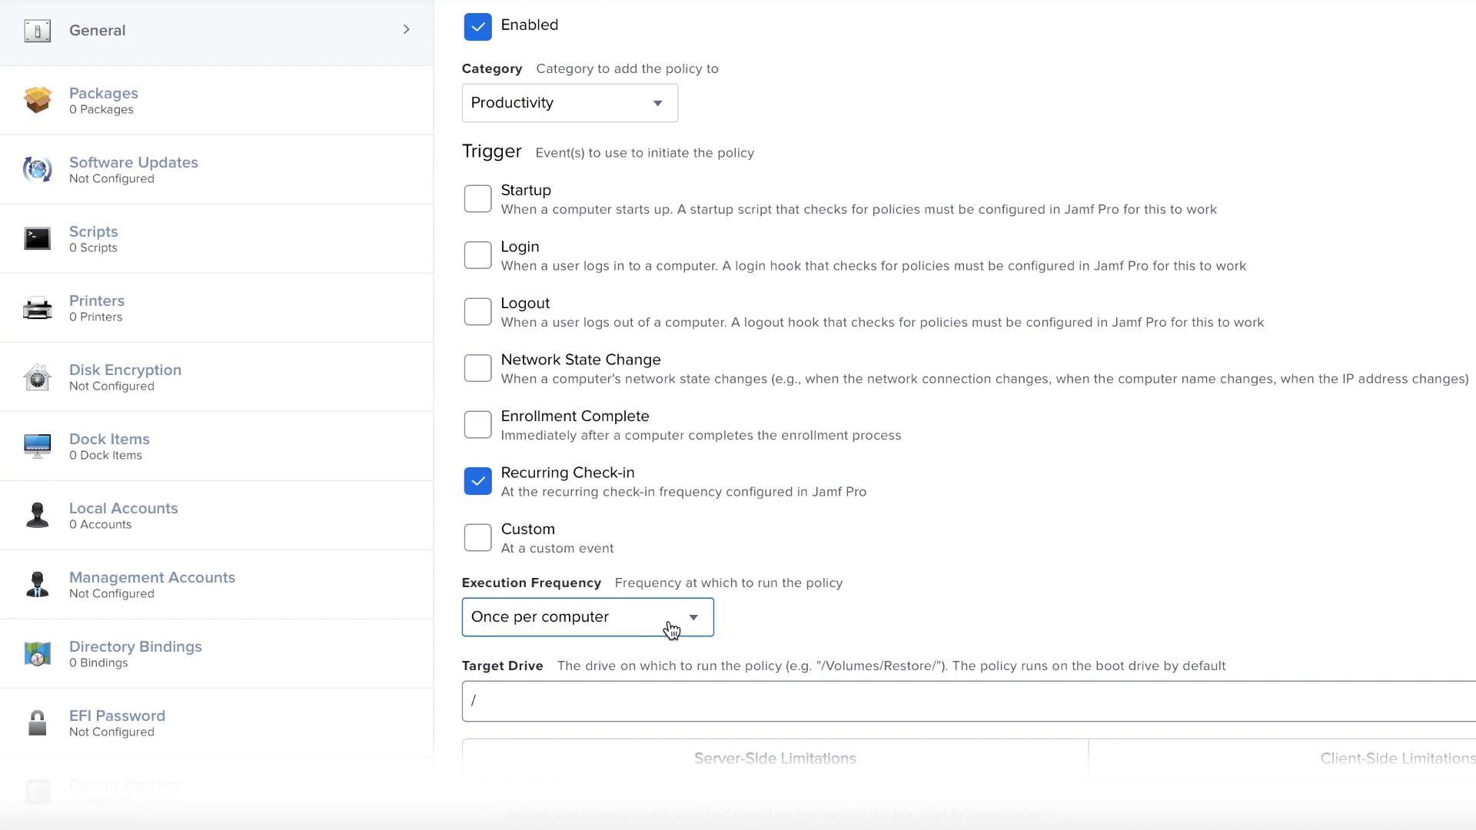
# Add the "Jamf Training" computer as a deployment target in the policy's scope.
pyautogui.scroll(3, 671, 630)
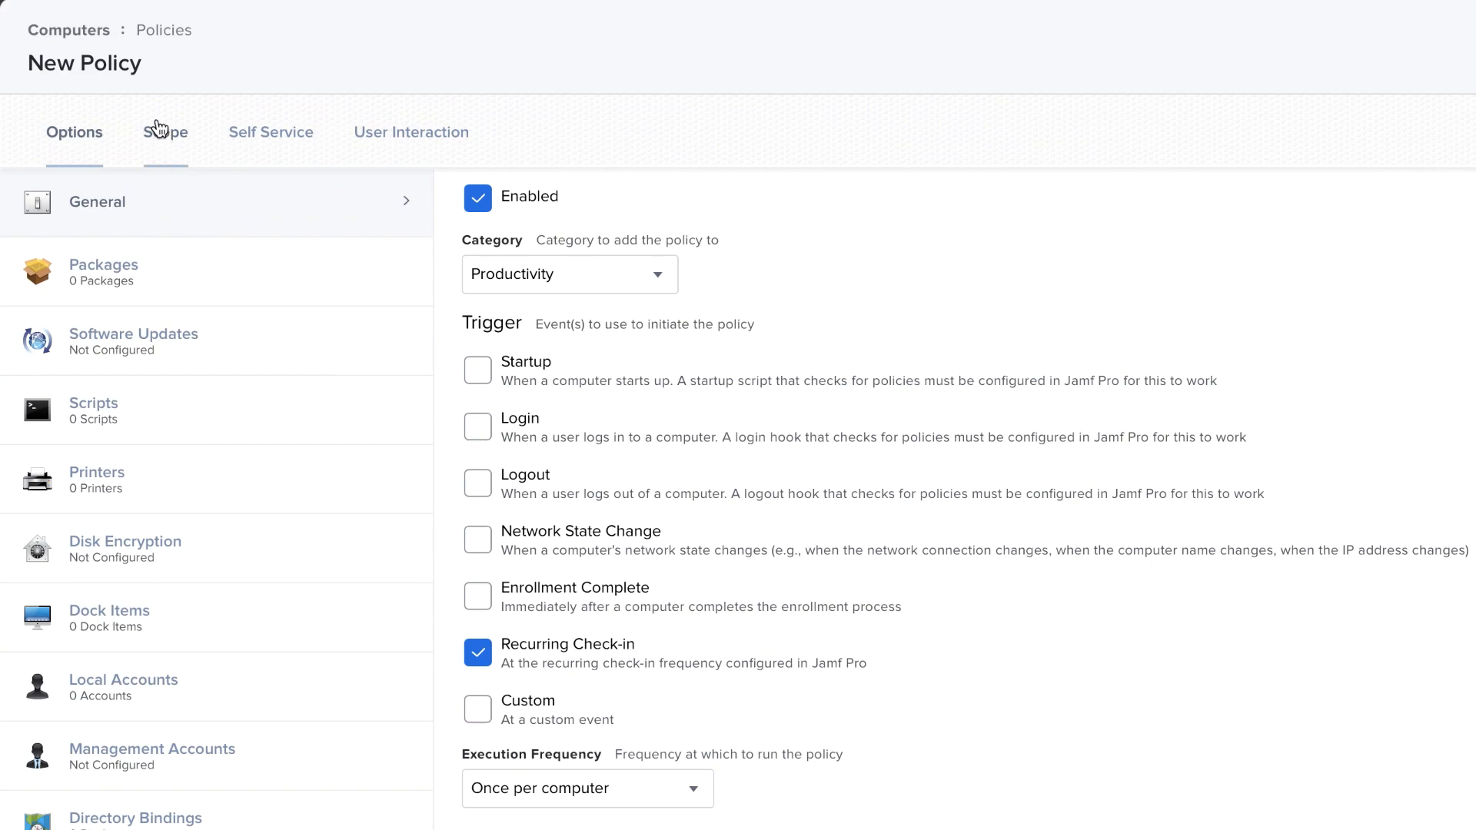
pyautogui.click(159, 128)
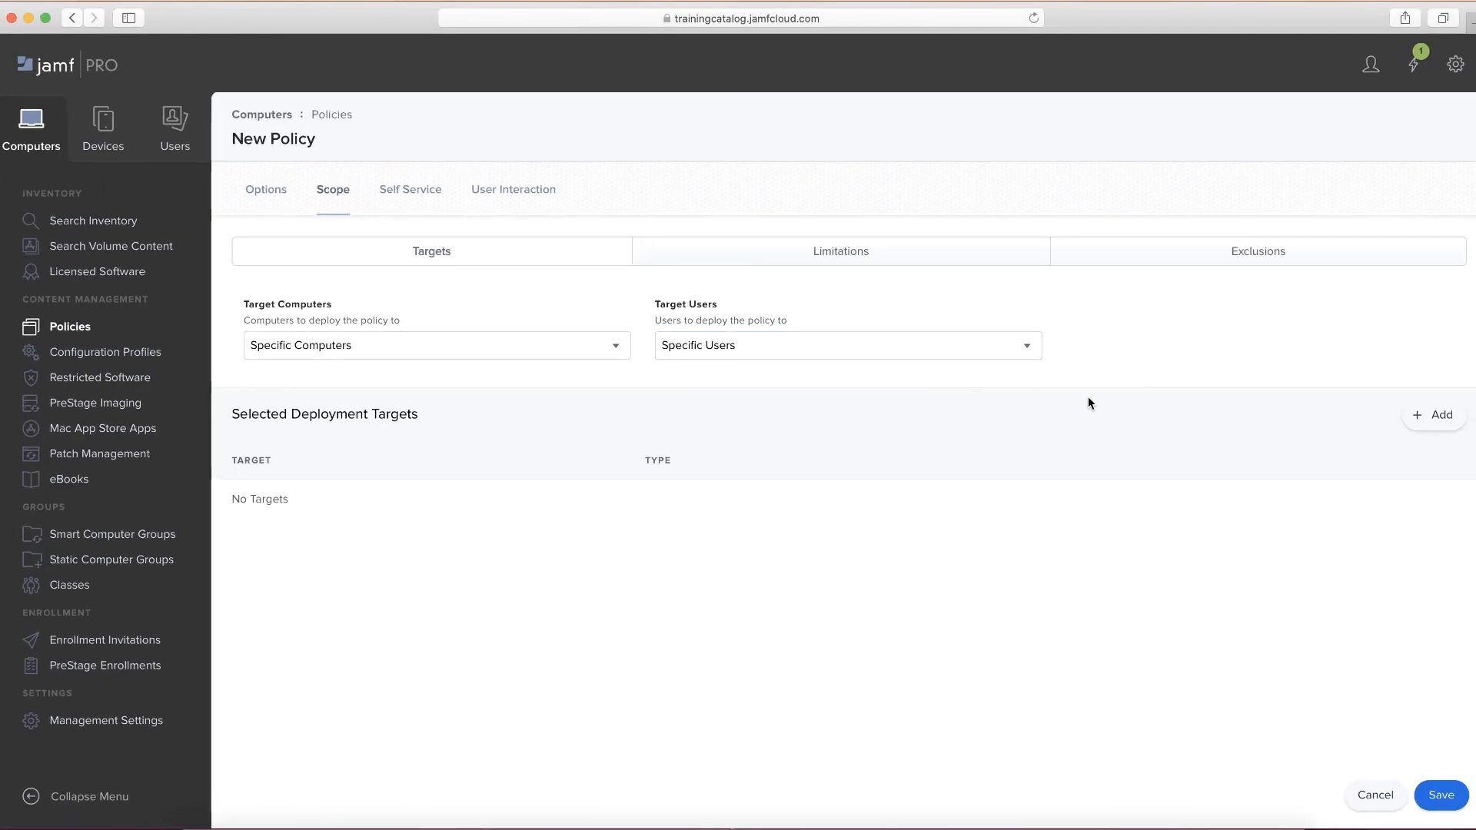
pyautogui.click(1434, 416)
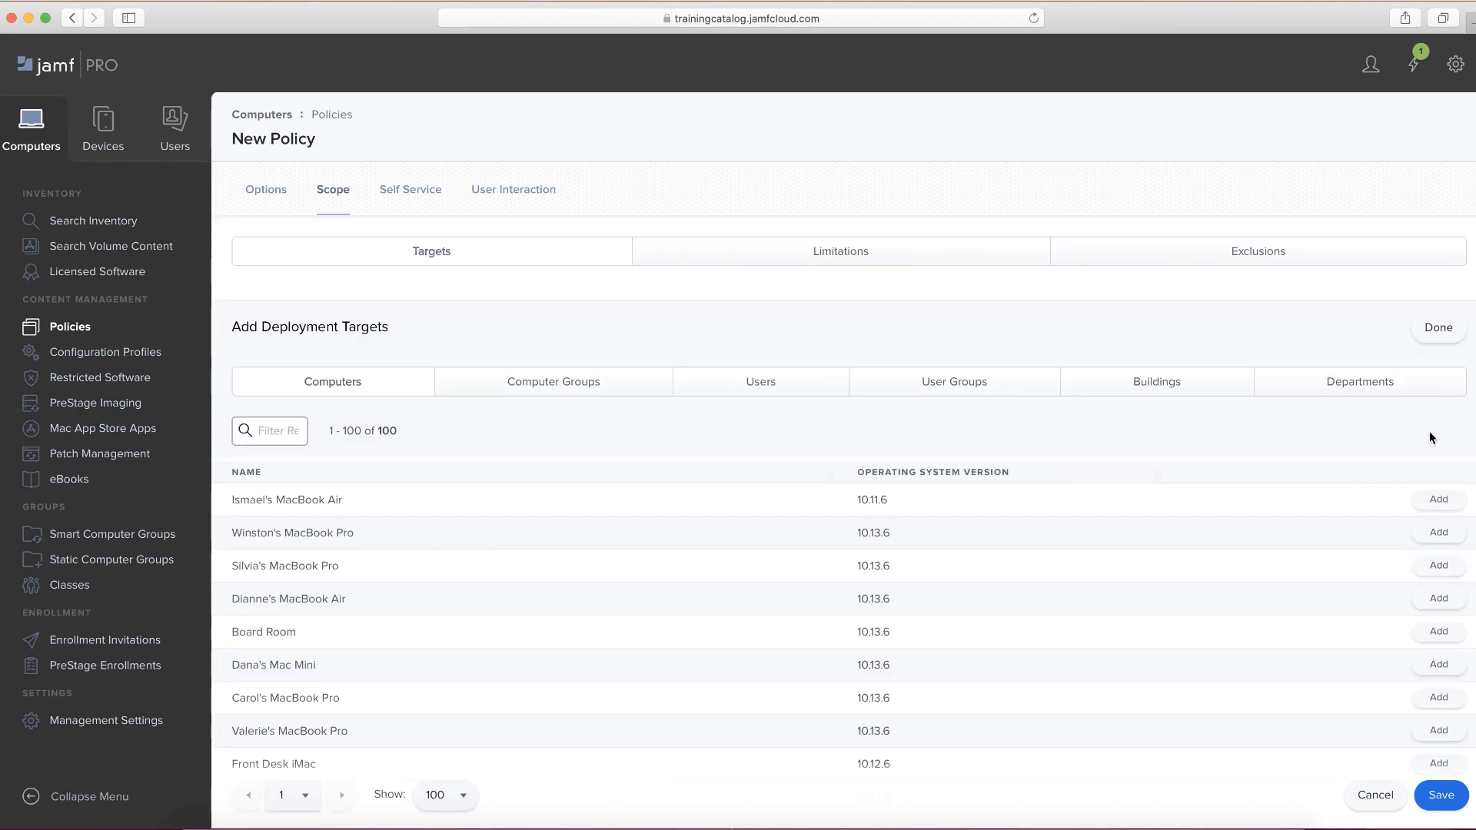
pyautogui.scroll(-10, 1367, 598)
pyautogui.scroll(-2, 1366, 593)
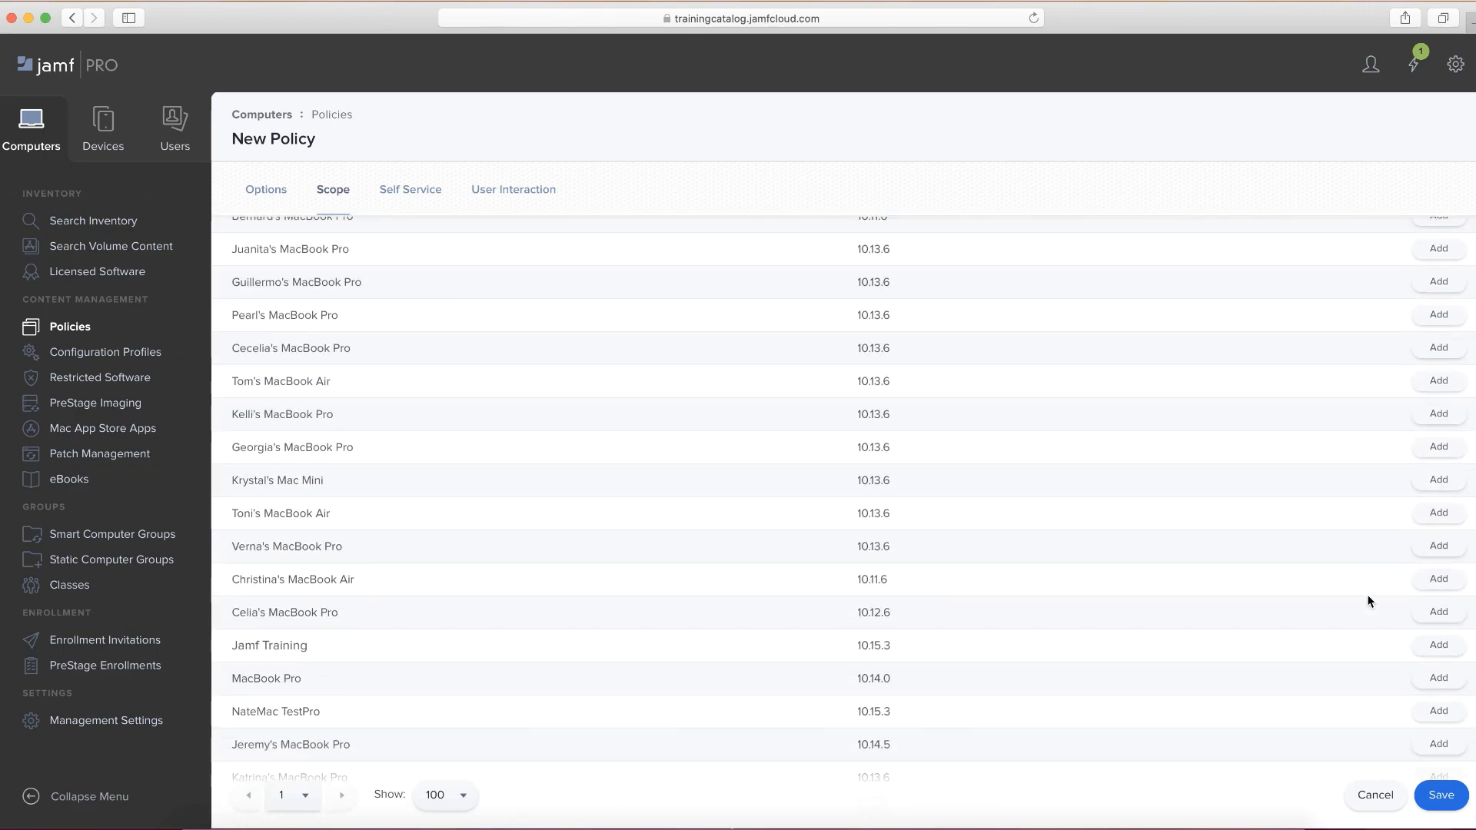
pyautogui.click(1436, 647)
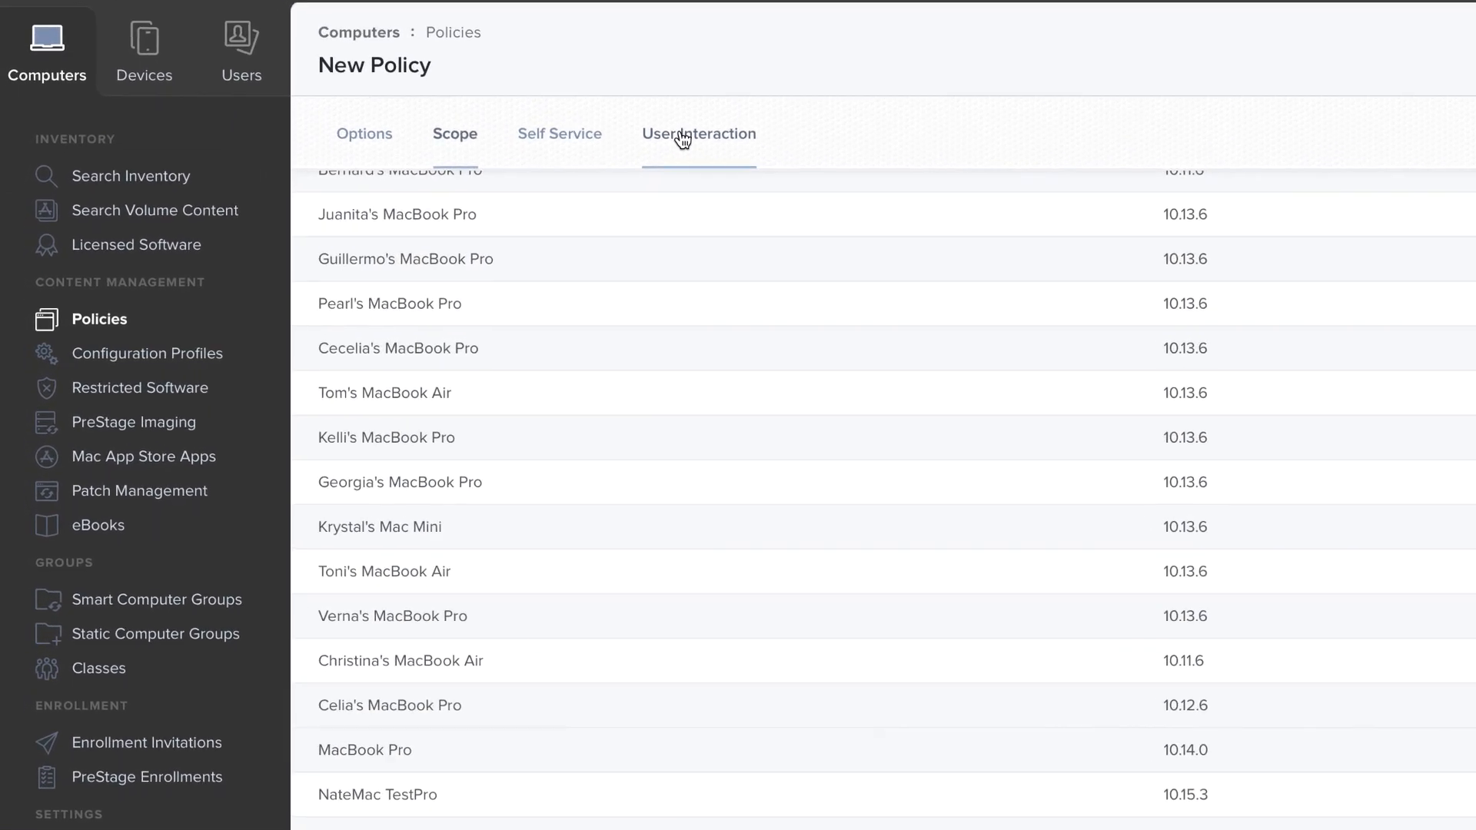
# Set the policy's start message to "Open Self Service to get help from IT - it's dangerous to go alone." and save the policy.
pyautogui.click(683, 138)
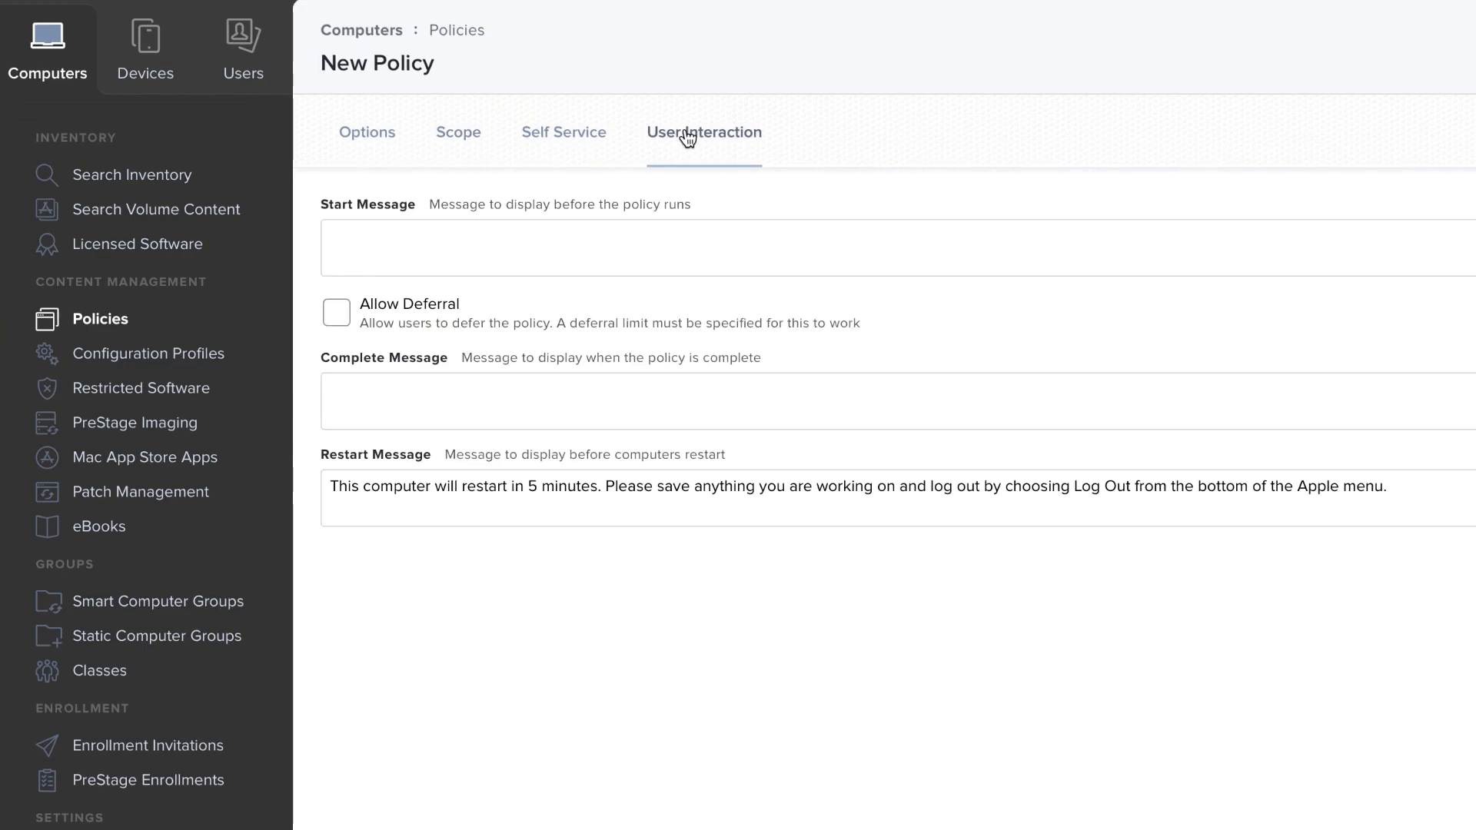
pyautogui.click(615, 244)
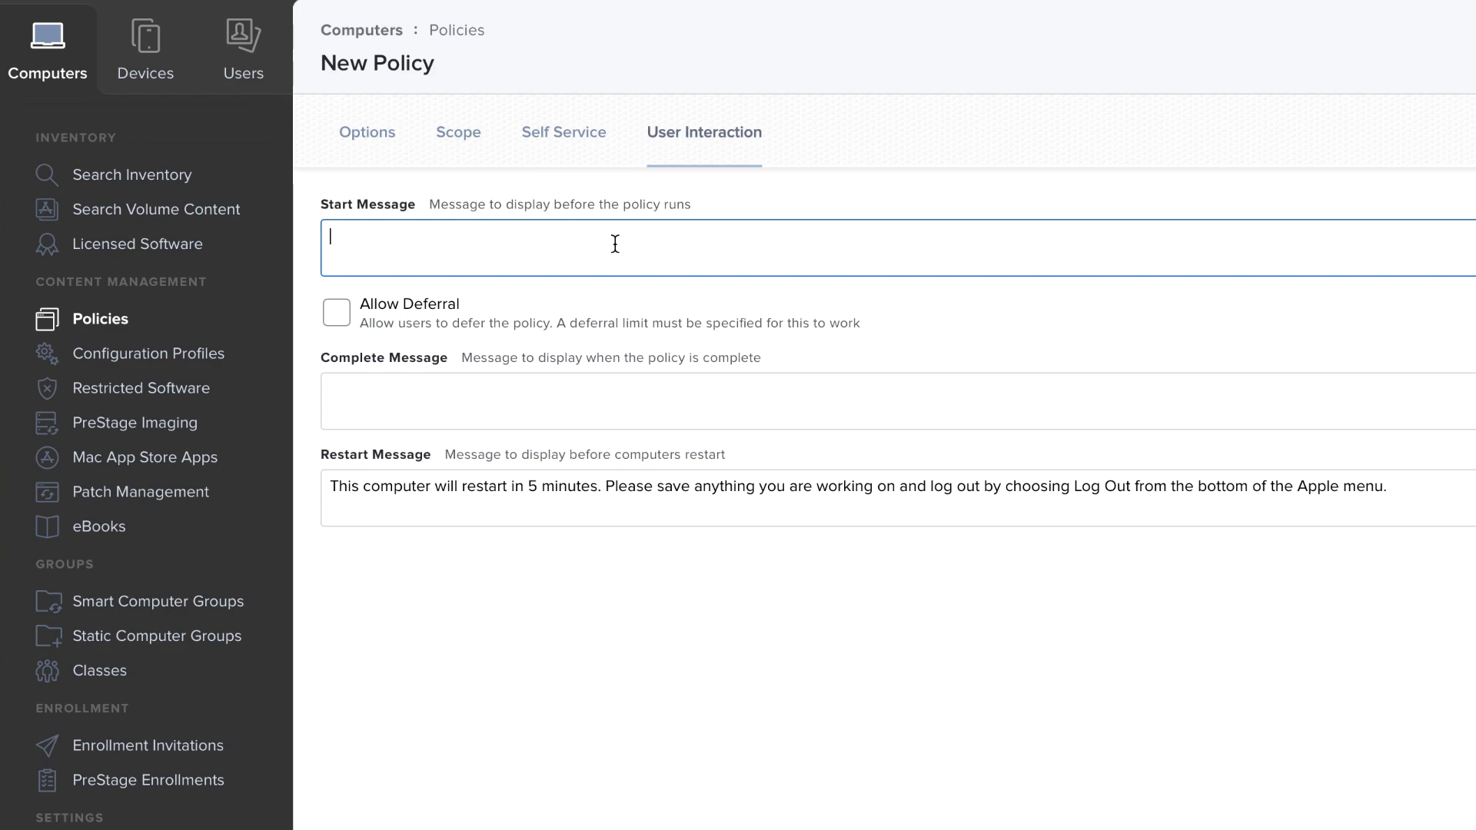
pyautogui.write('Open Self Service')
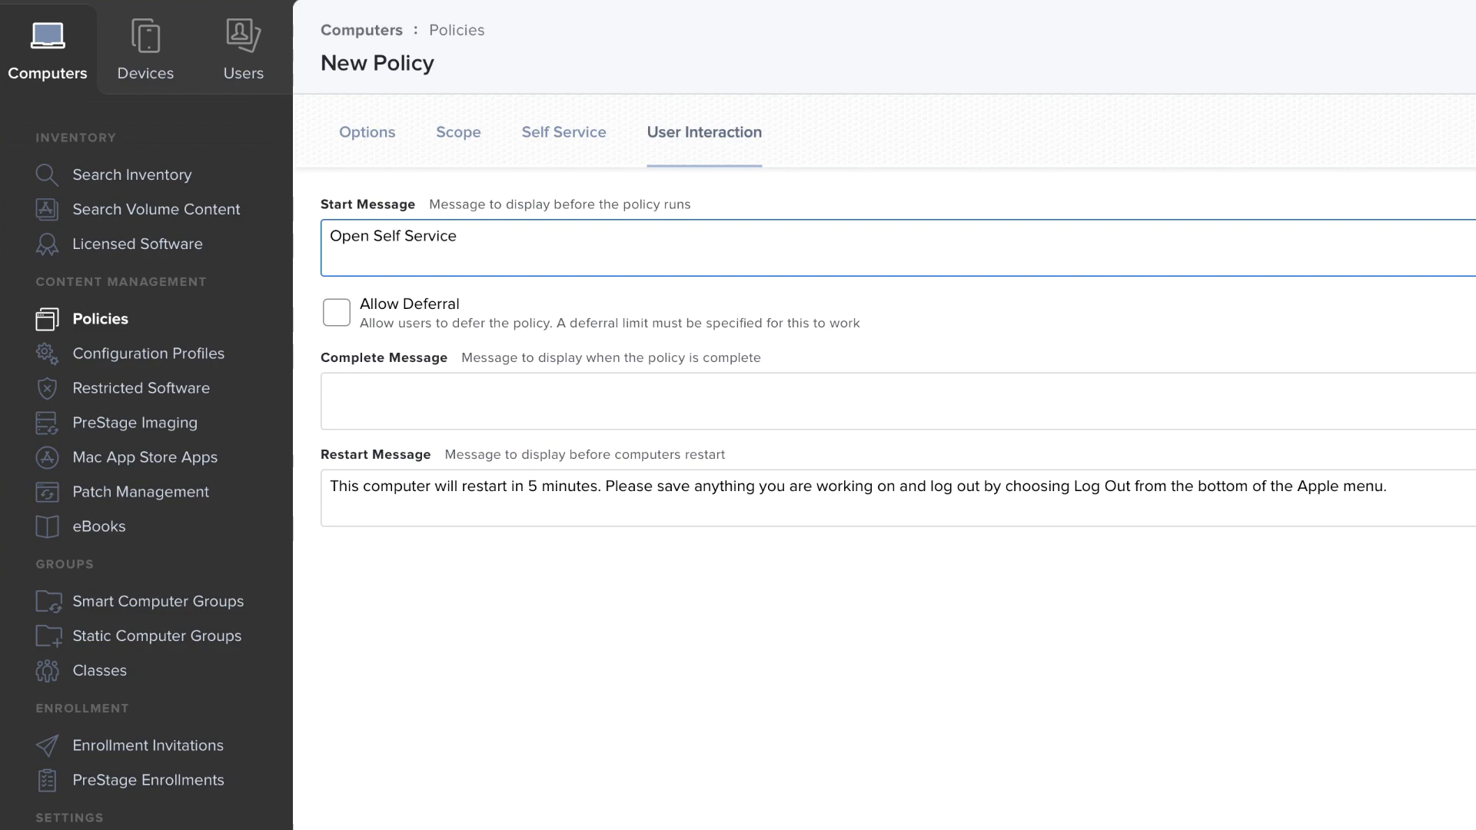
pyautogui.write(" to get help from IT - it's dangerous to go alone")
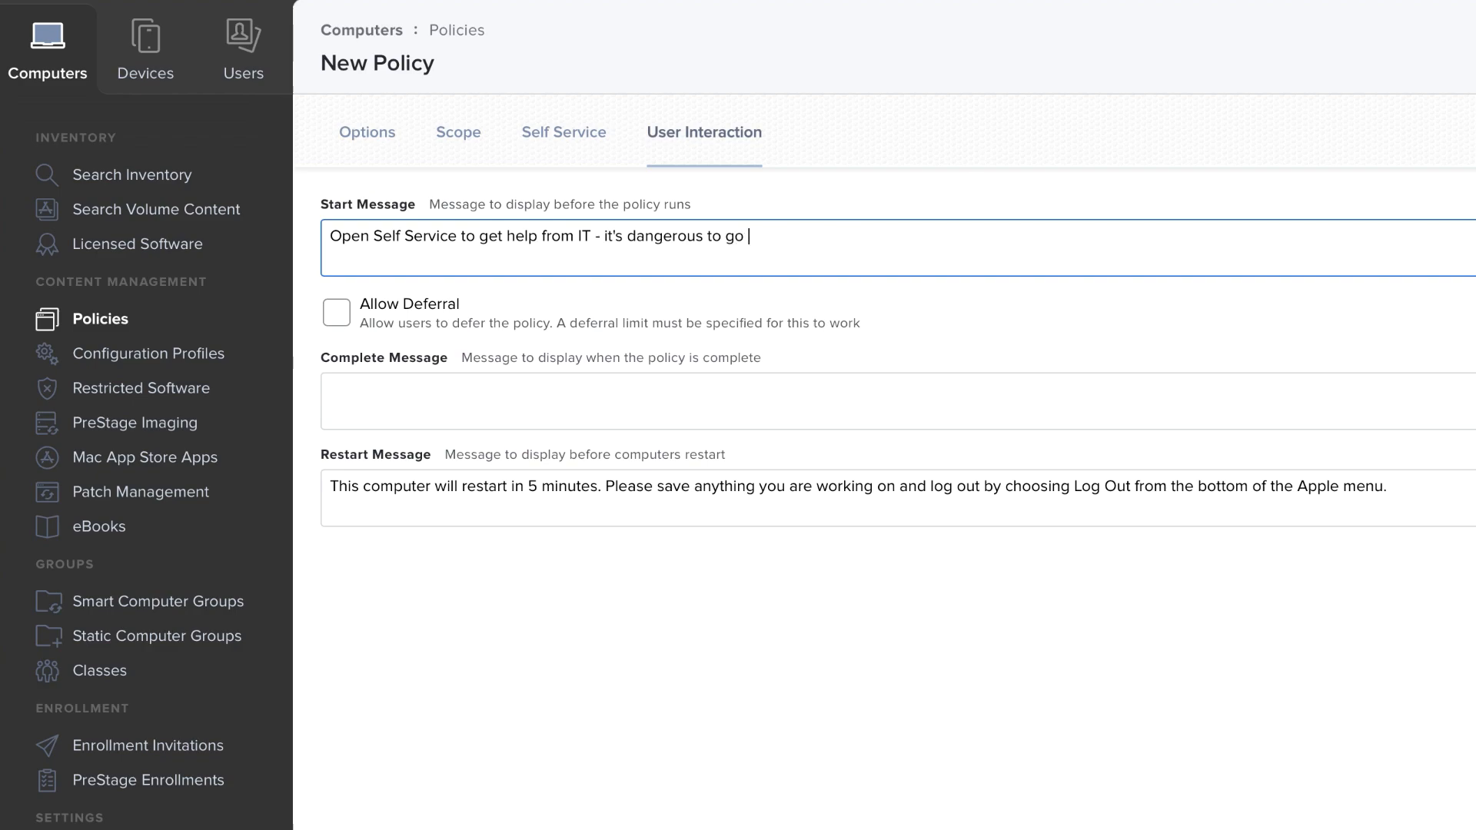
pyautogui.write('.')
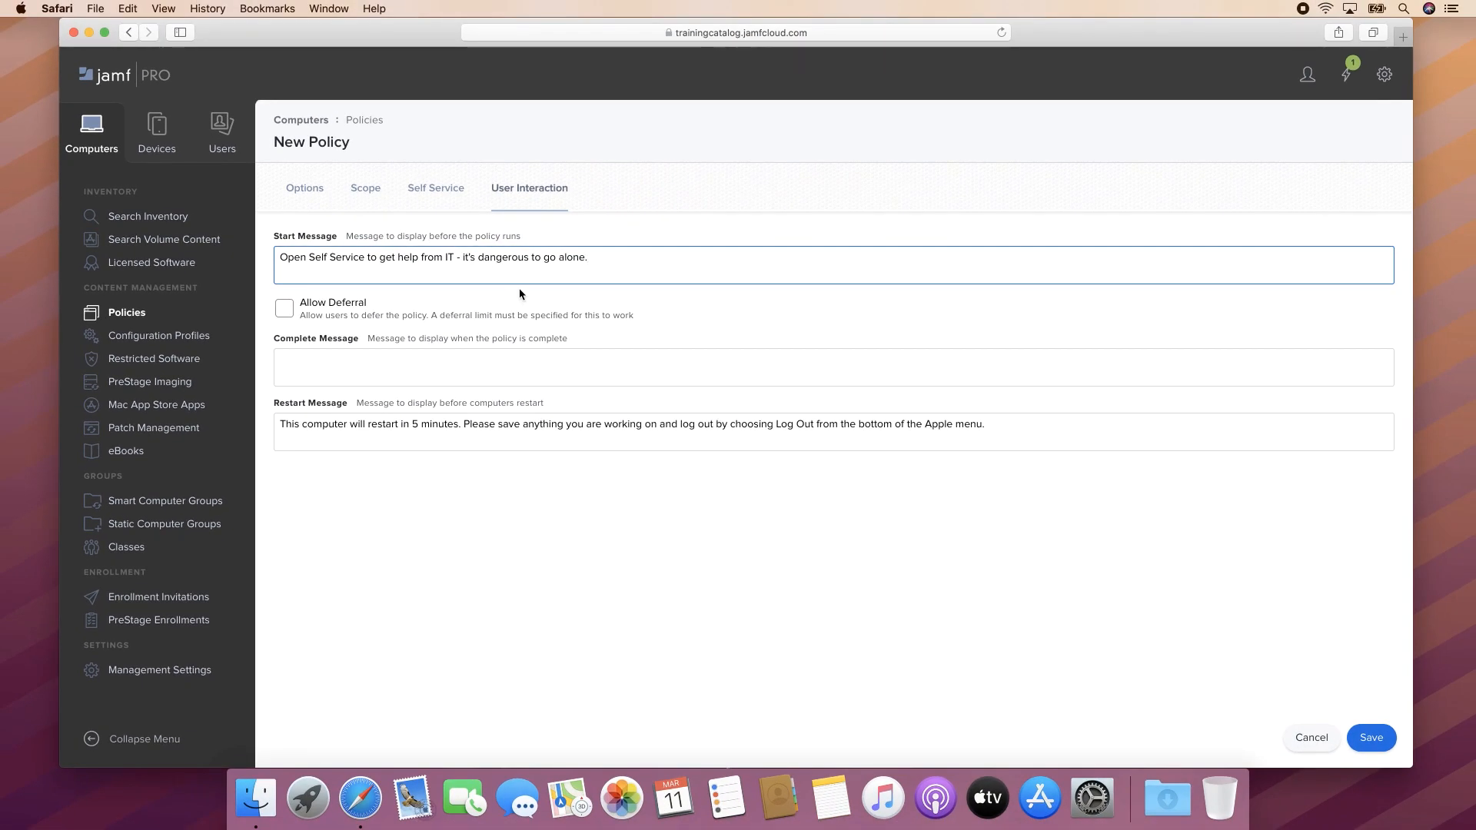
pyautogui.click(1394, 741)
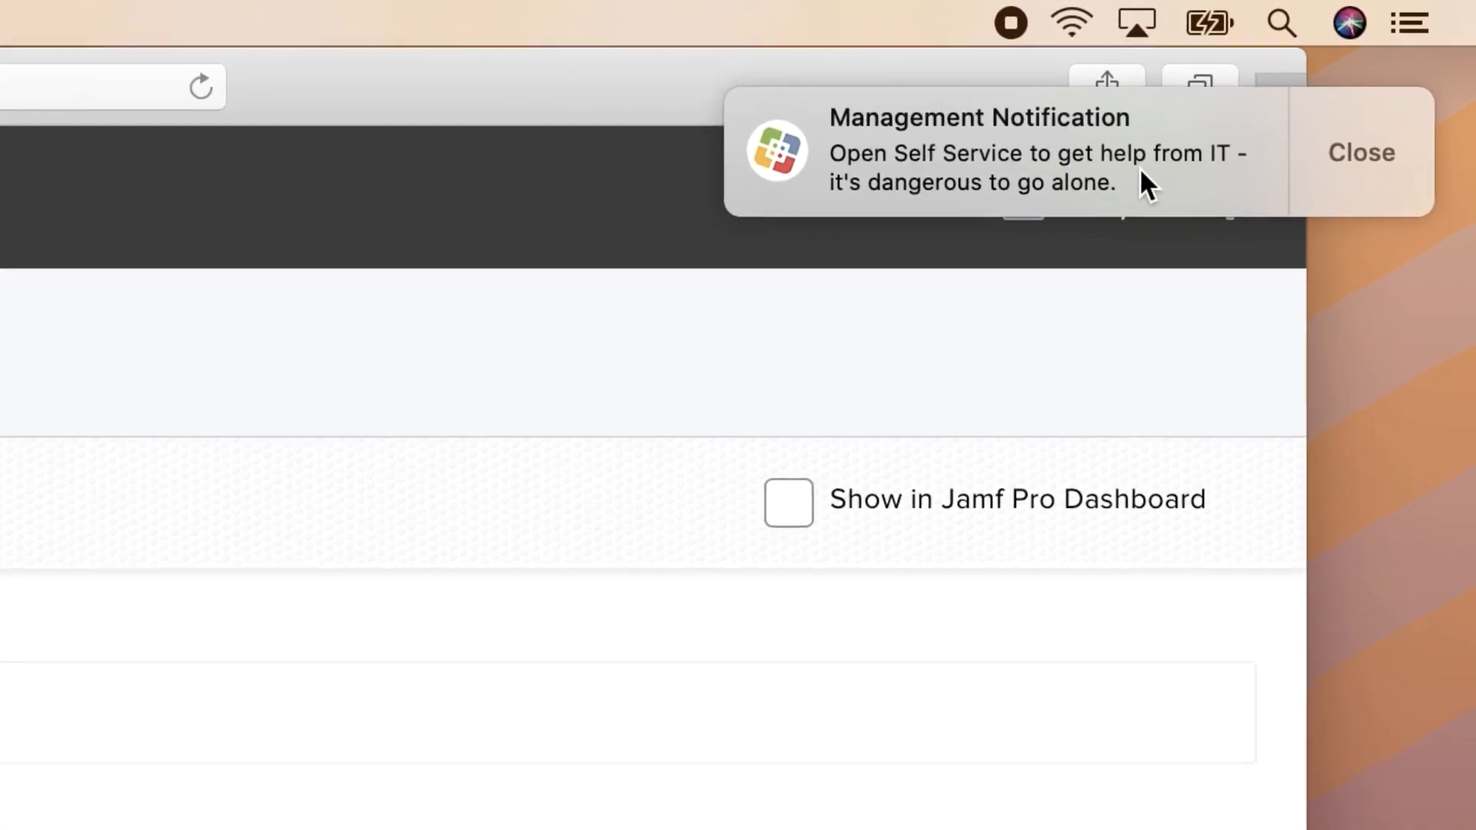
# View the management notification in Notification Center and dismiss its banner.
pyautogui.click(1406, 33)
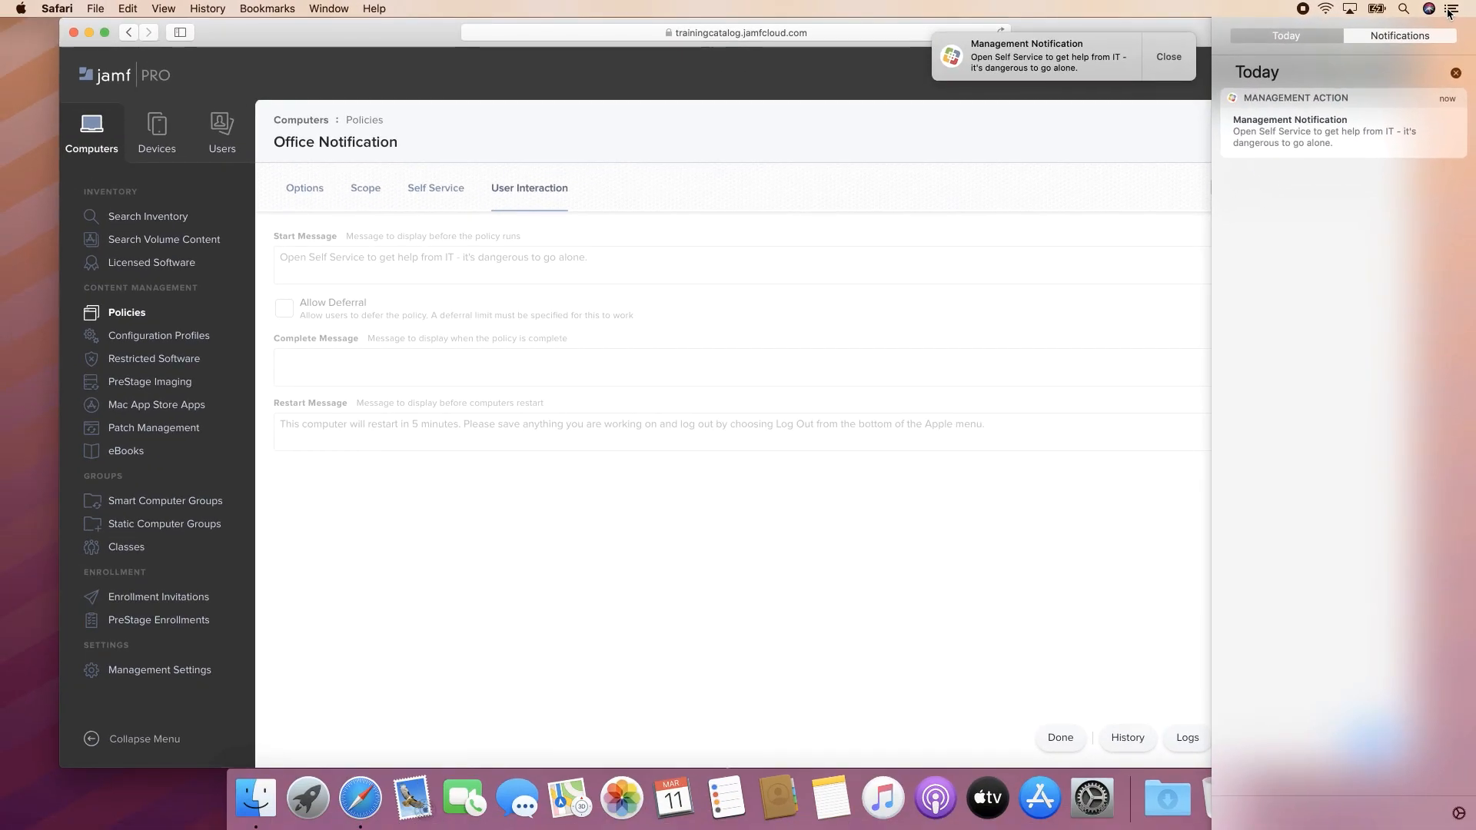
pyautogui.click(1449, 11)
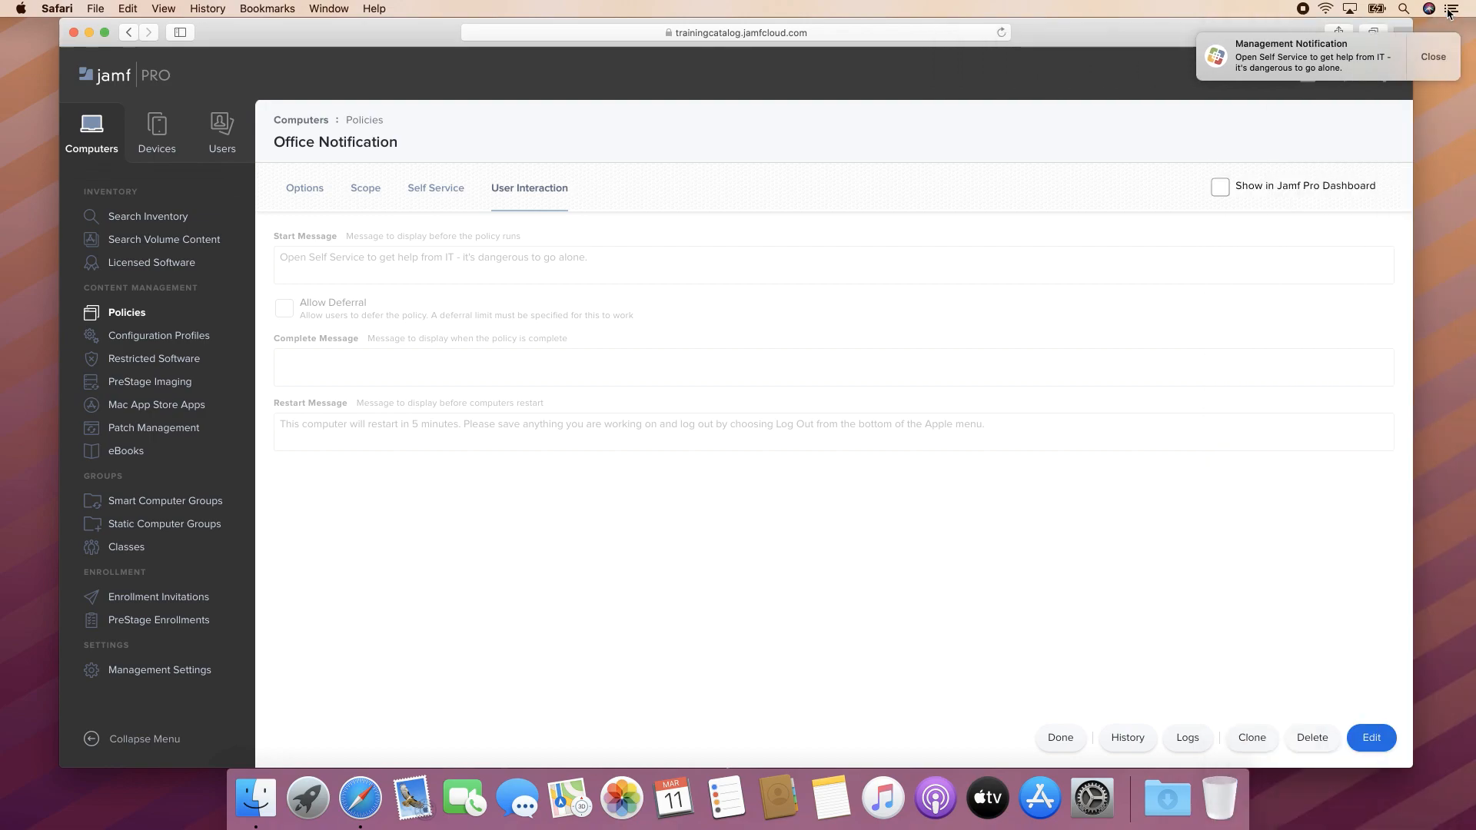
pyautogui.click(1433, 59)
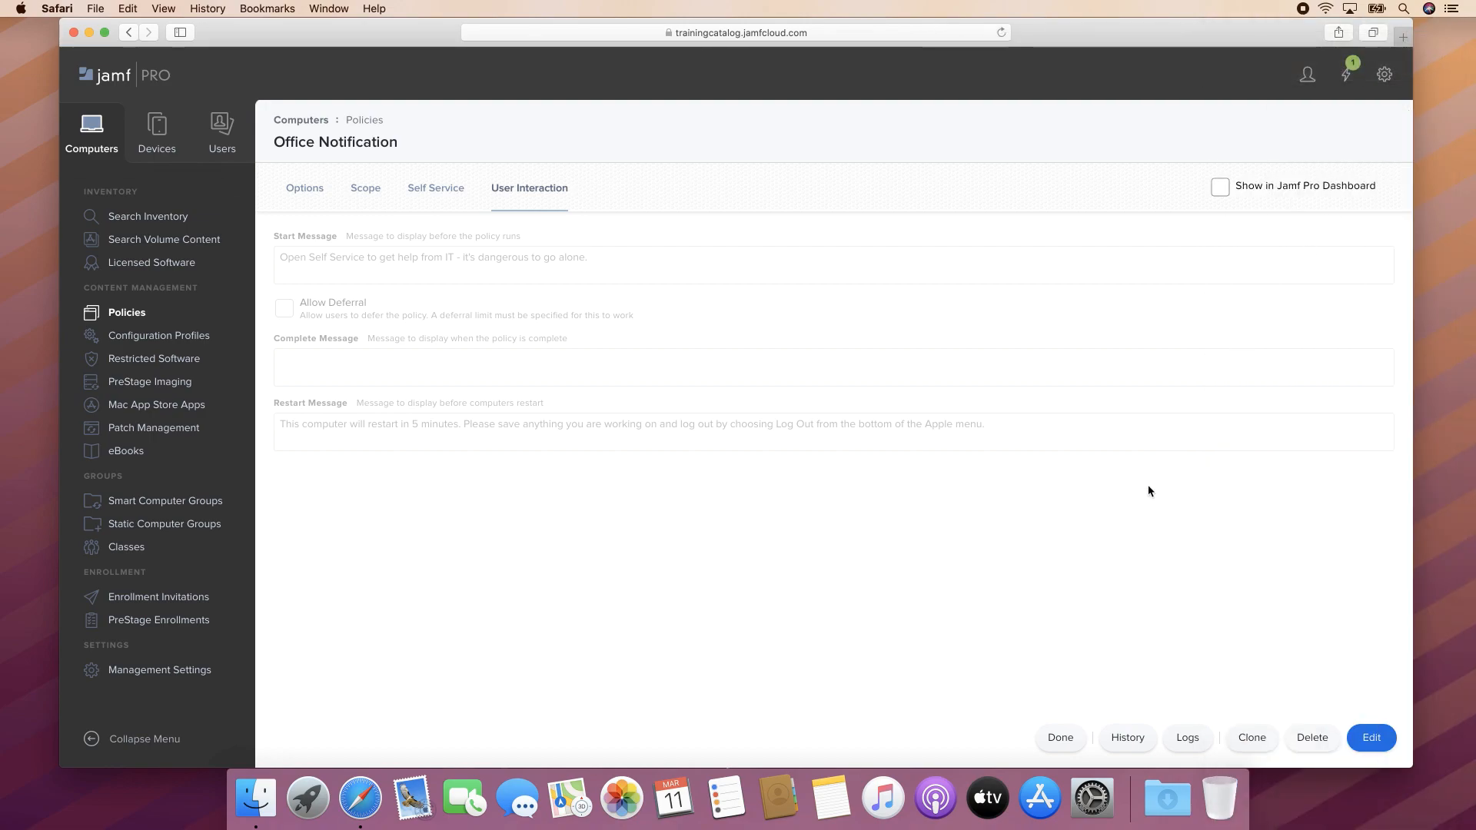
# Close the saved policy and create a new one named "IT Account" in the Information Technology category.
pyautogui.click(1058, 737)
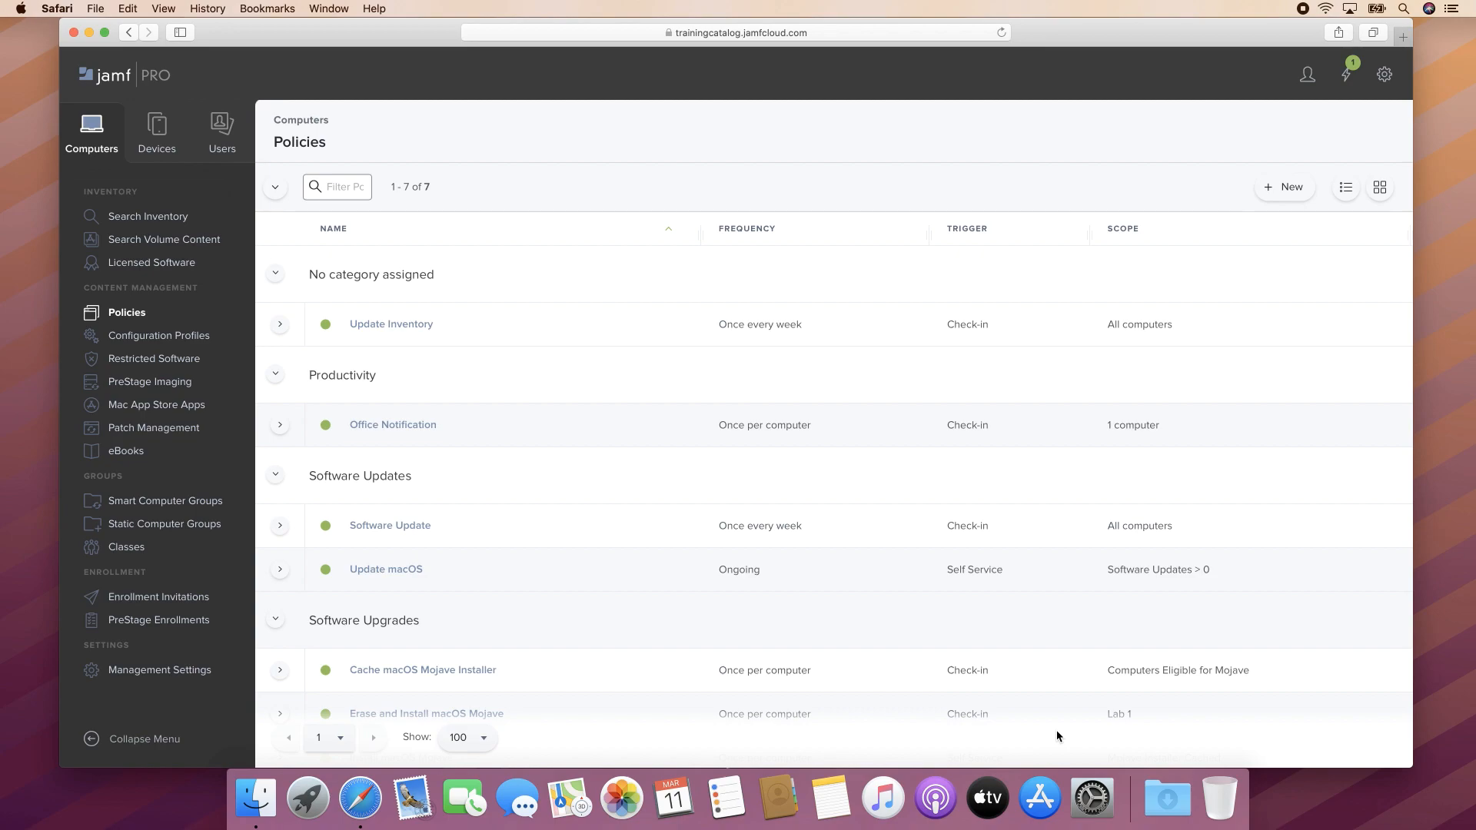
pyautogui.click(1280, 186)
pyautogui.click(1203, 289)
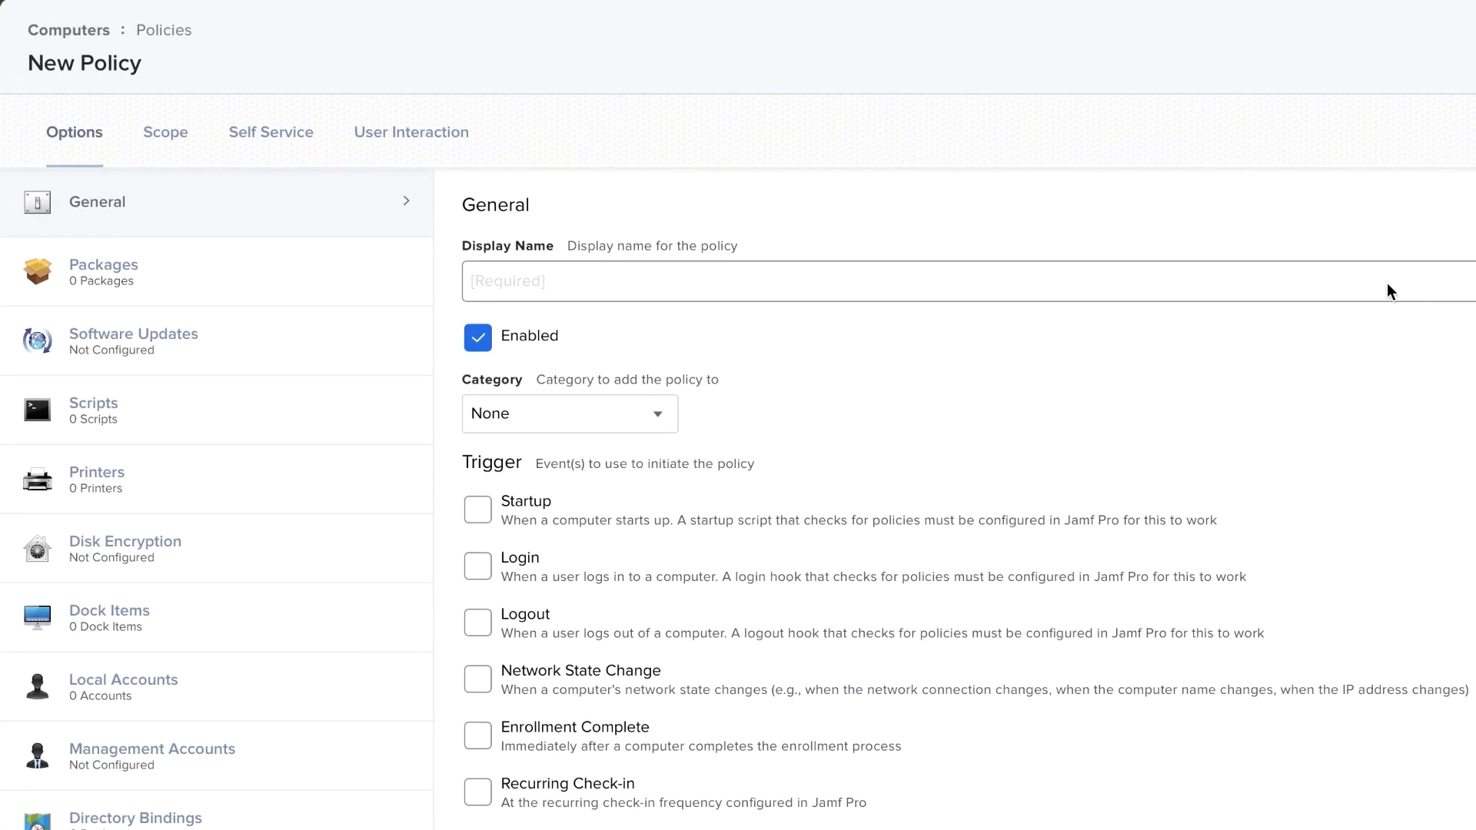
pyautogui.write('IT Account')
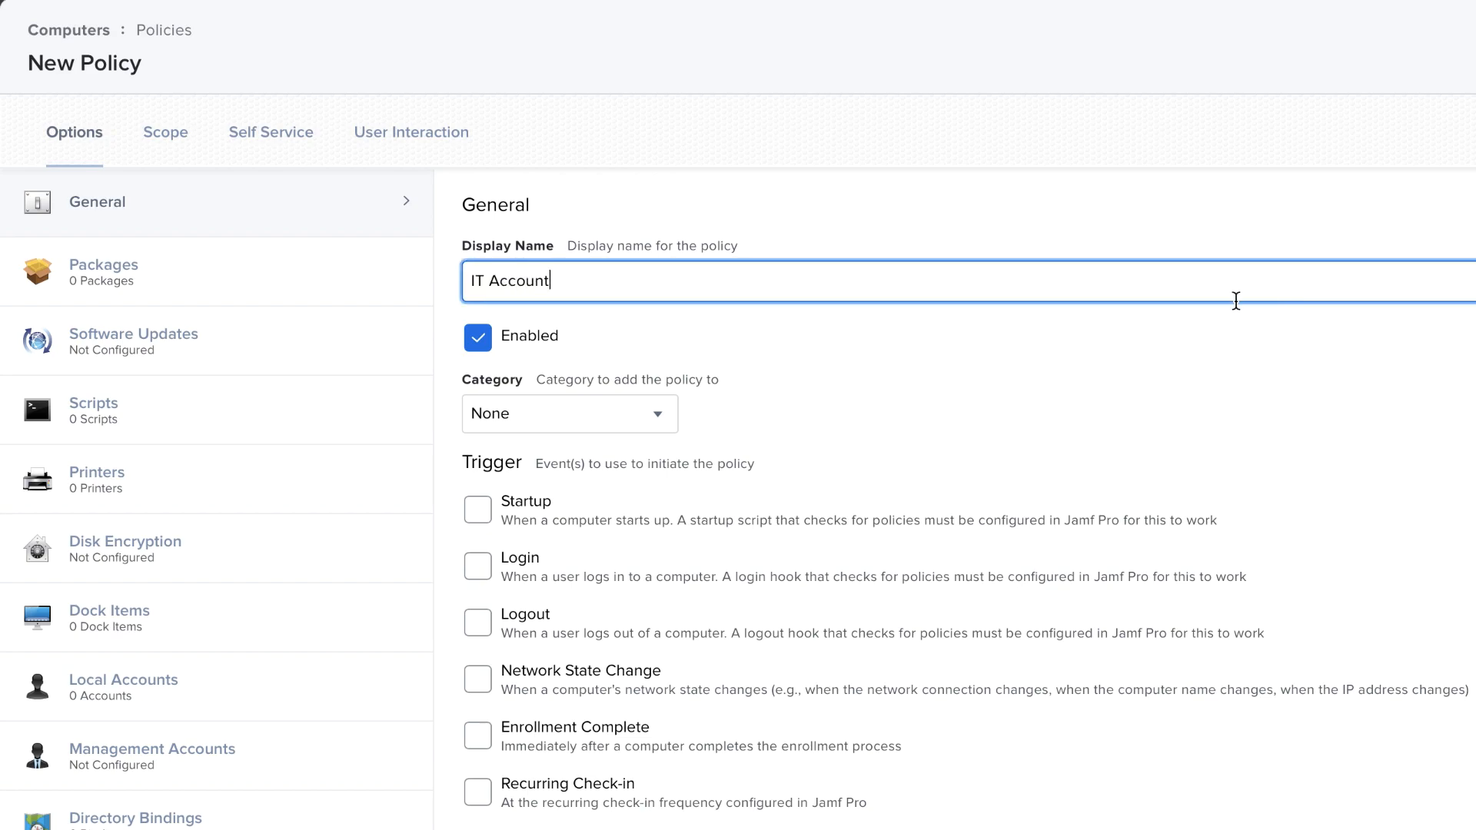
pyautogui.click(634, 416)
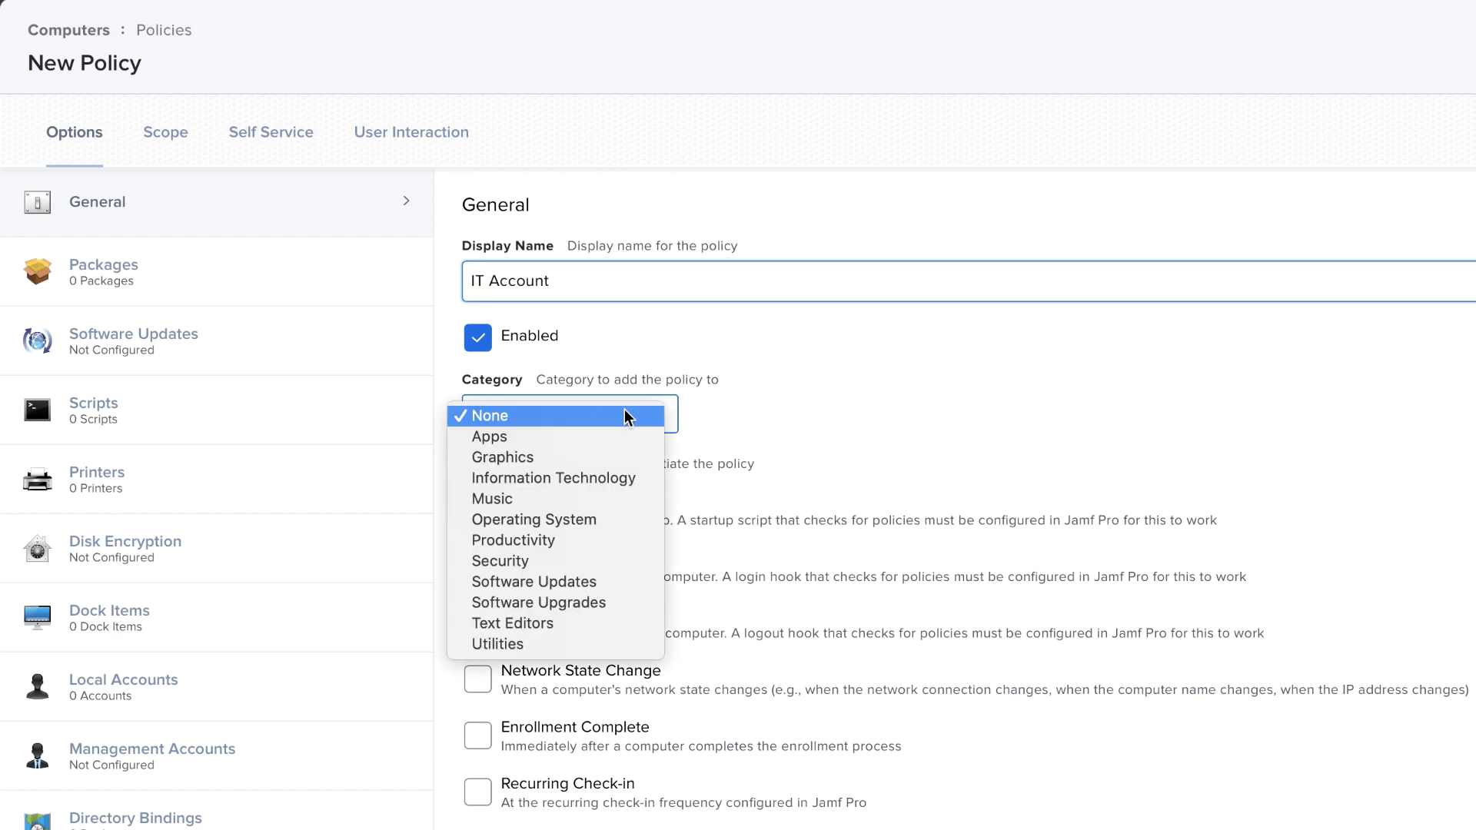
pyautogui.click(628, 472)
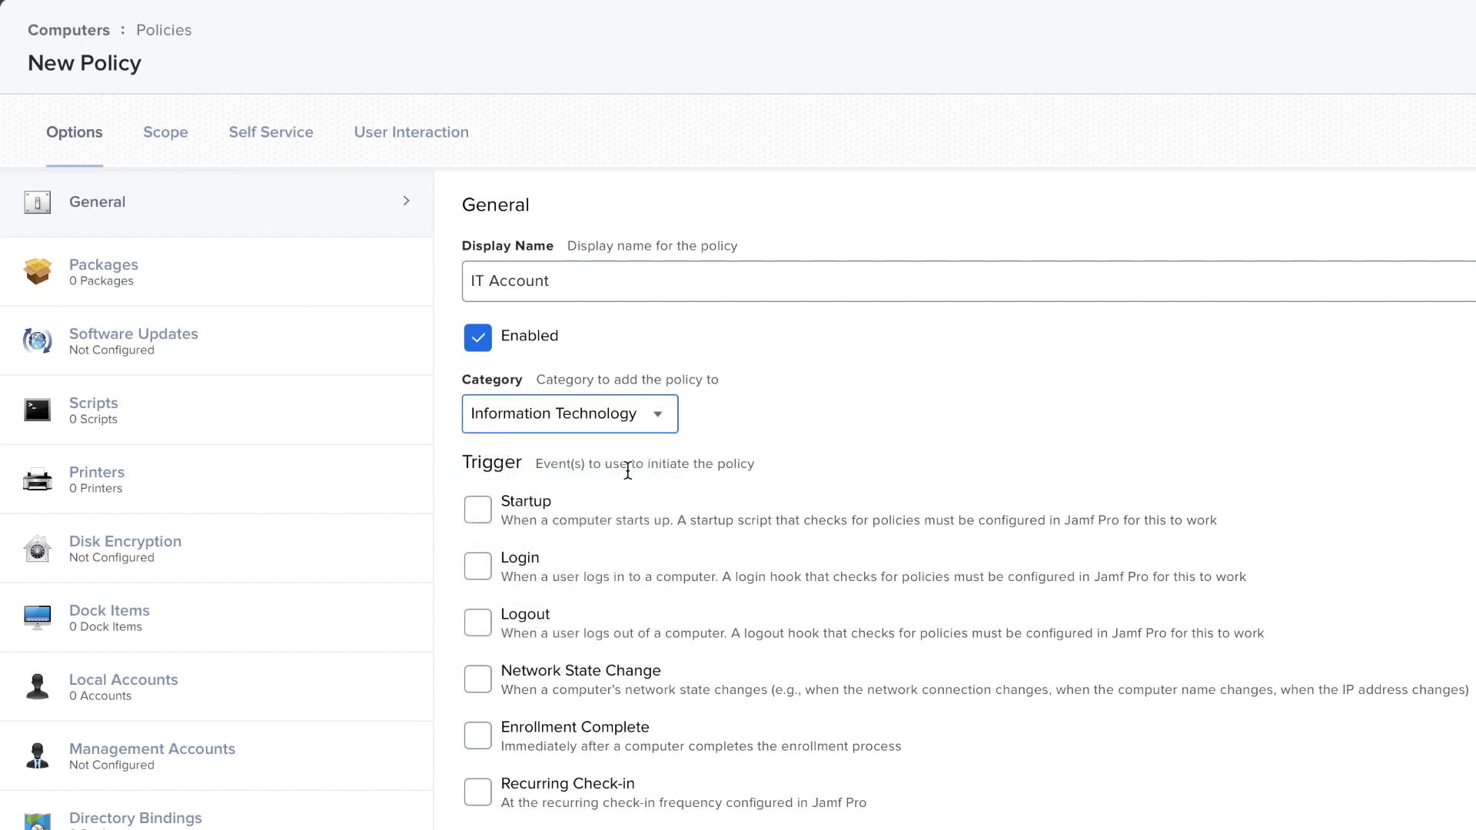
# Trigger the IT Account policy at recurring check-in and keep its execution frequency at once per computer.
pyautogui.scroll(-3, 628, 472)
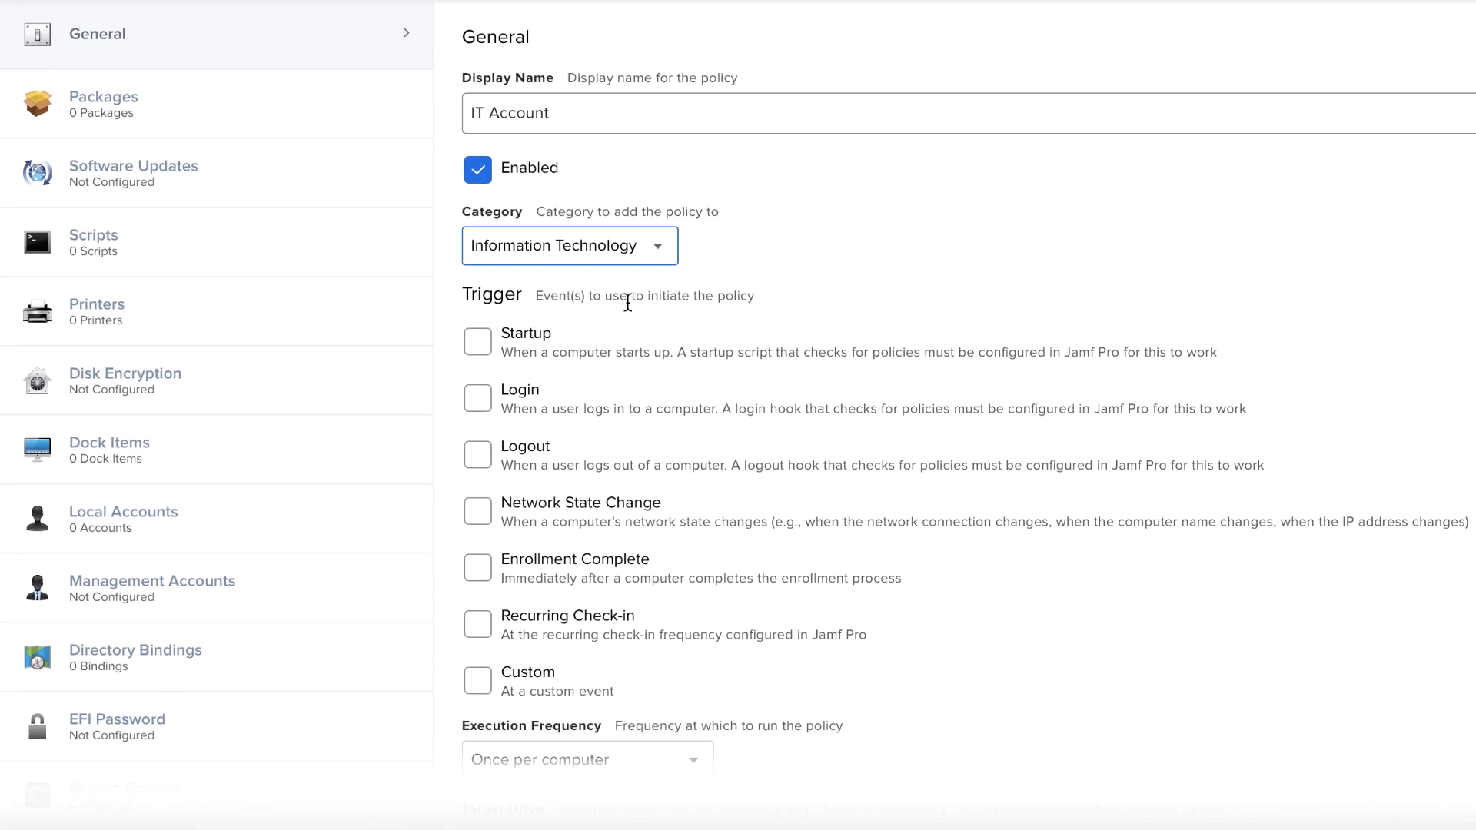
pyautogui.click(517, 615)
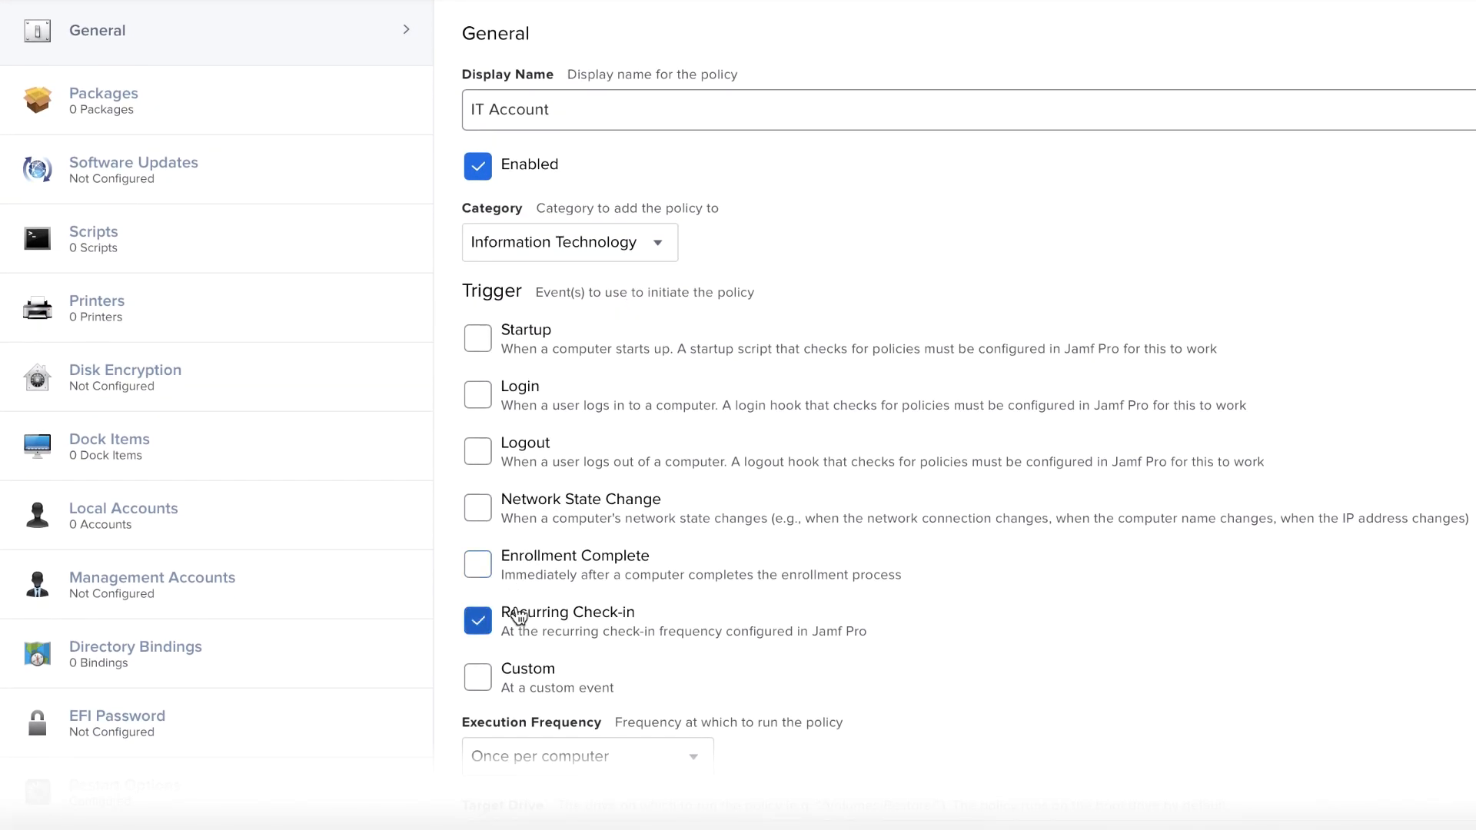
pyautogui.scroll(-3, 656, 651)
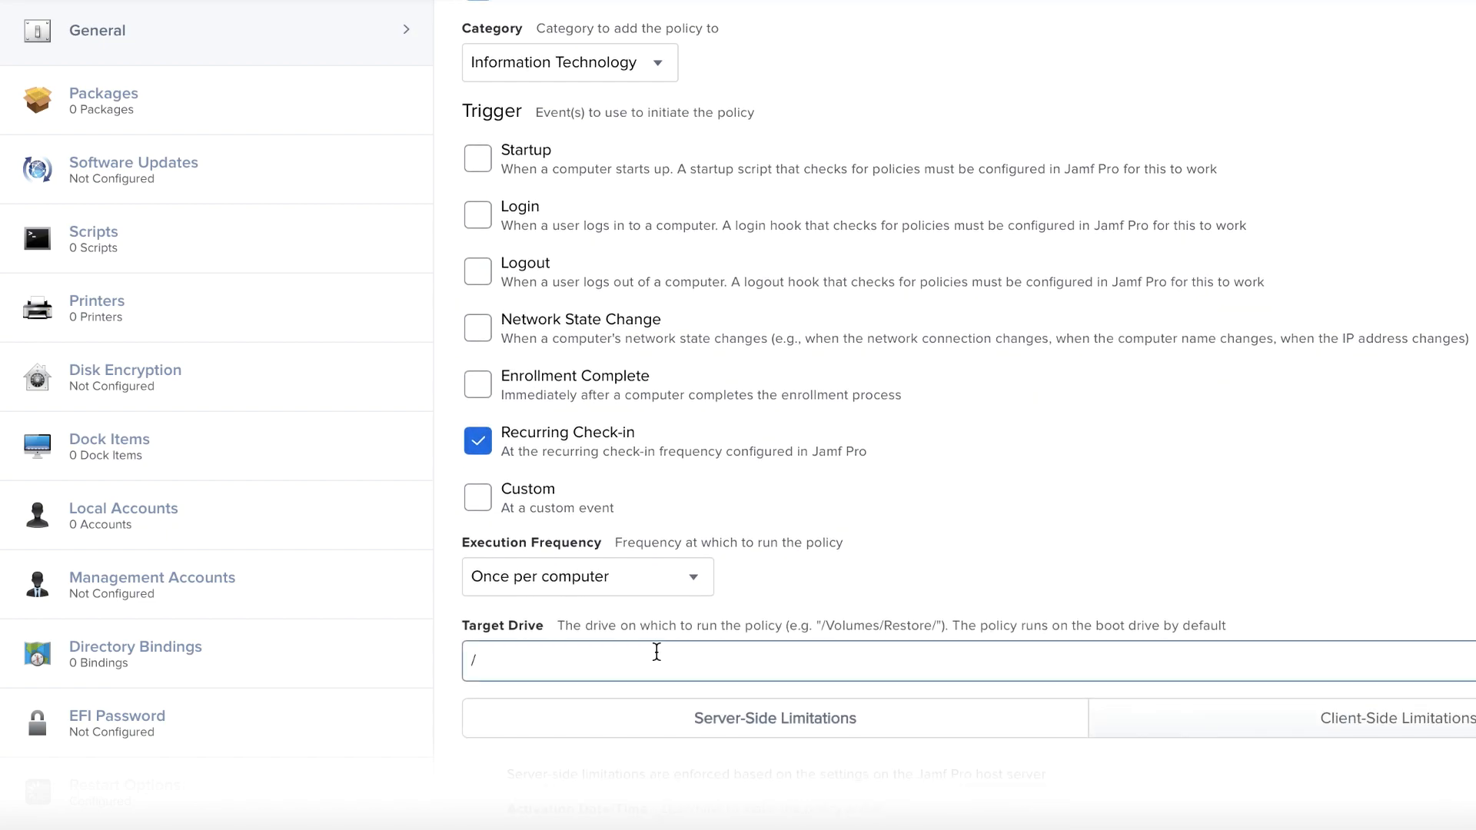
pyautogui.click(684, 599)
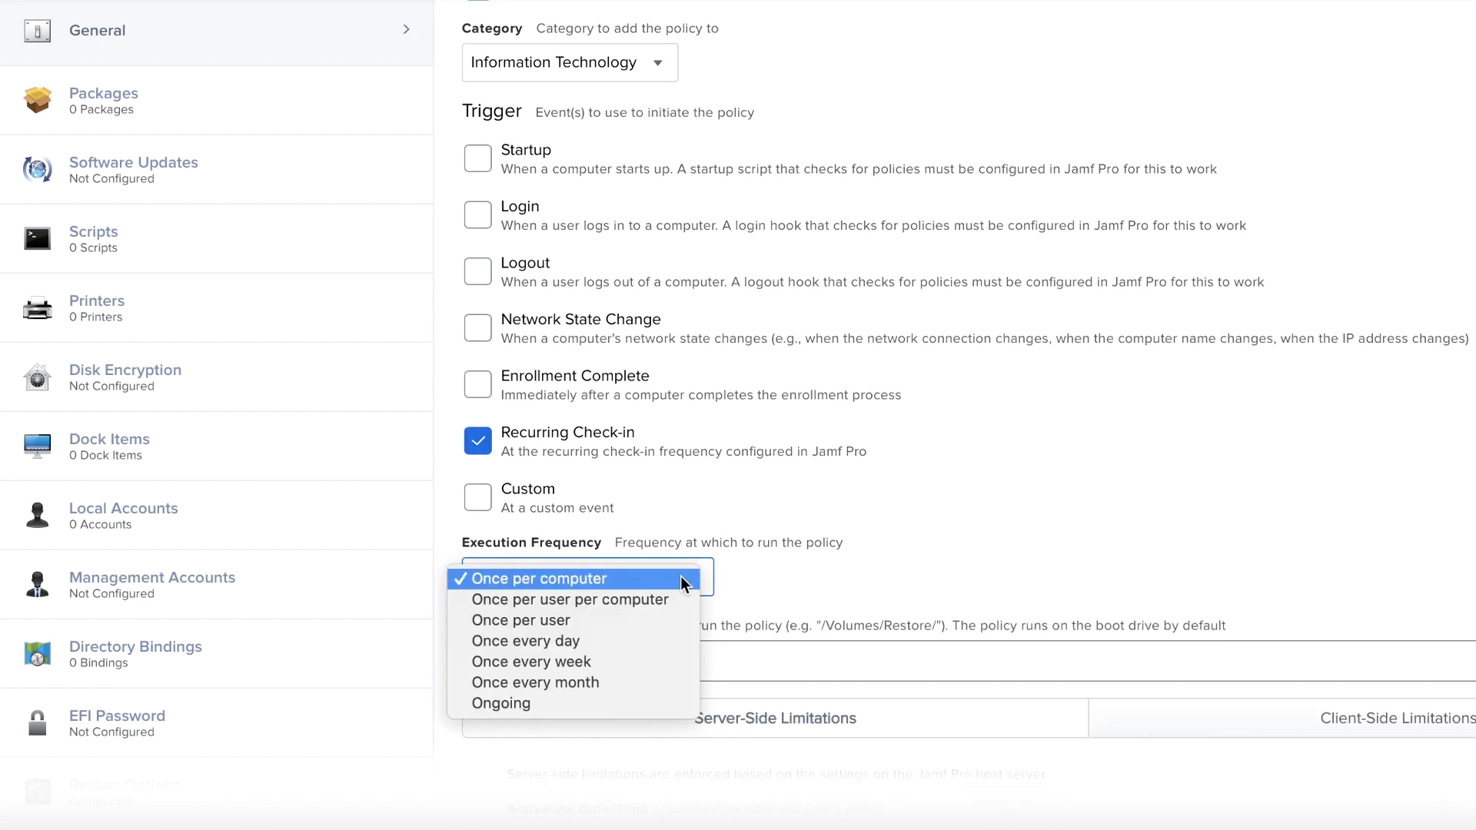
pyautogui.click(681, 578)
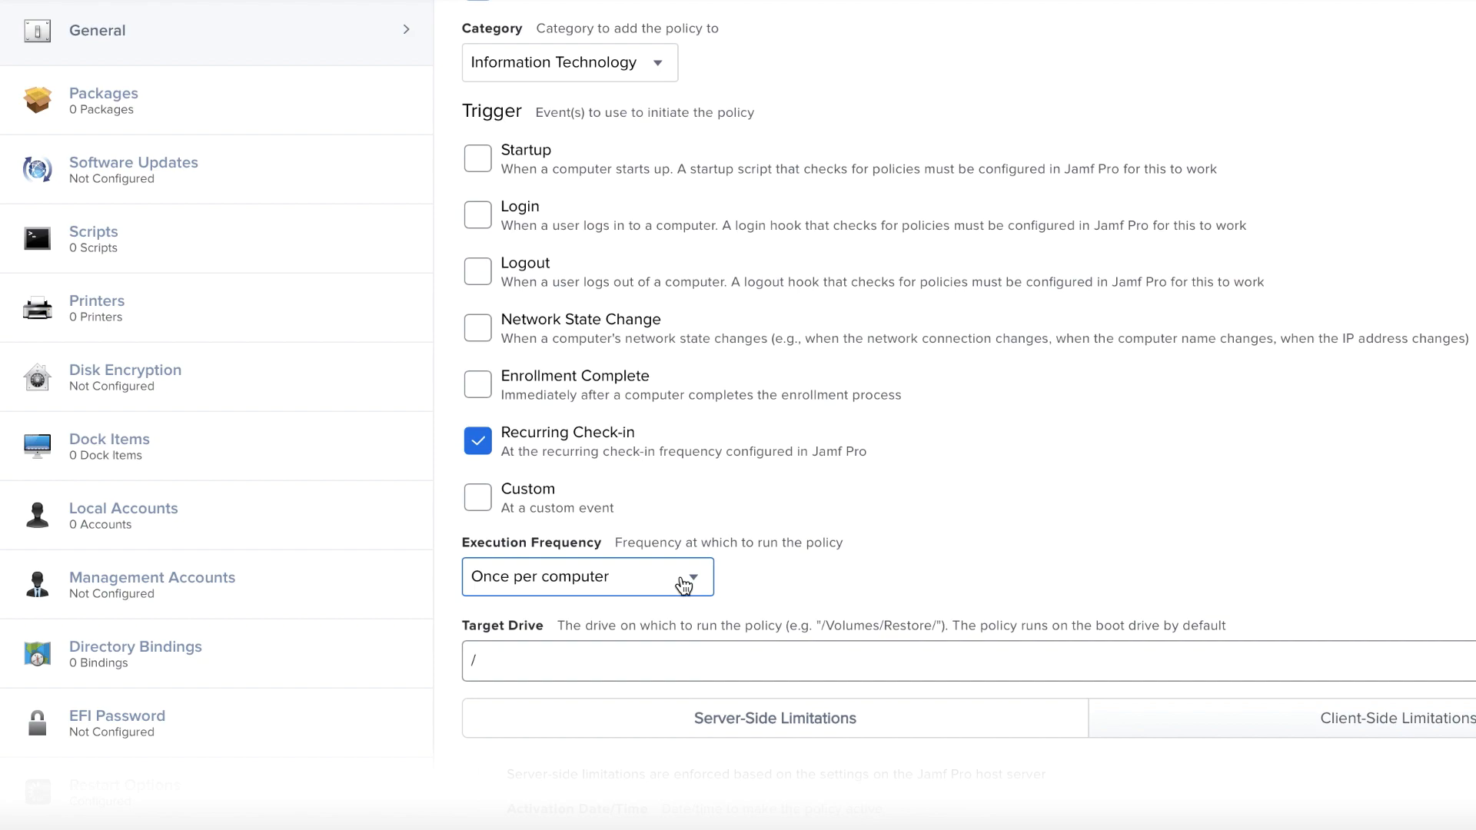
# Add a Local Accounts configuration to the new policy.
pyautogui.click(383, 520)
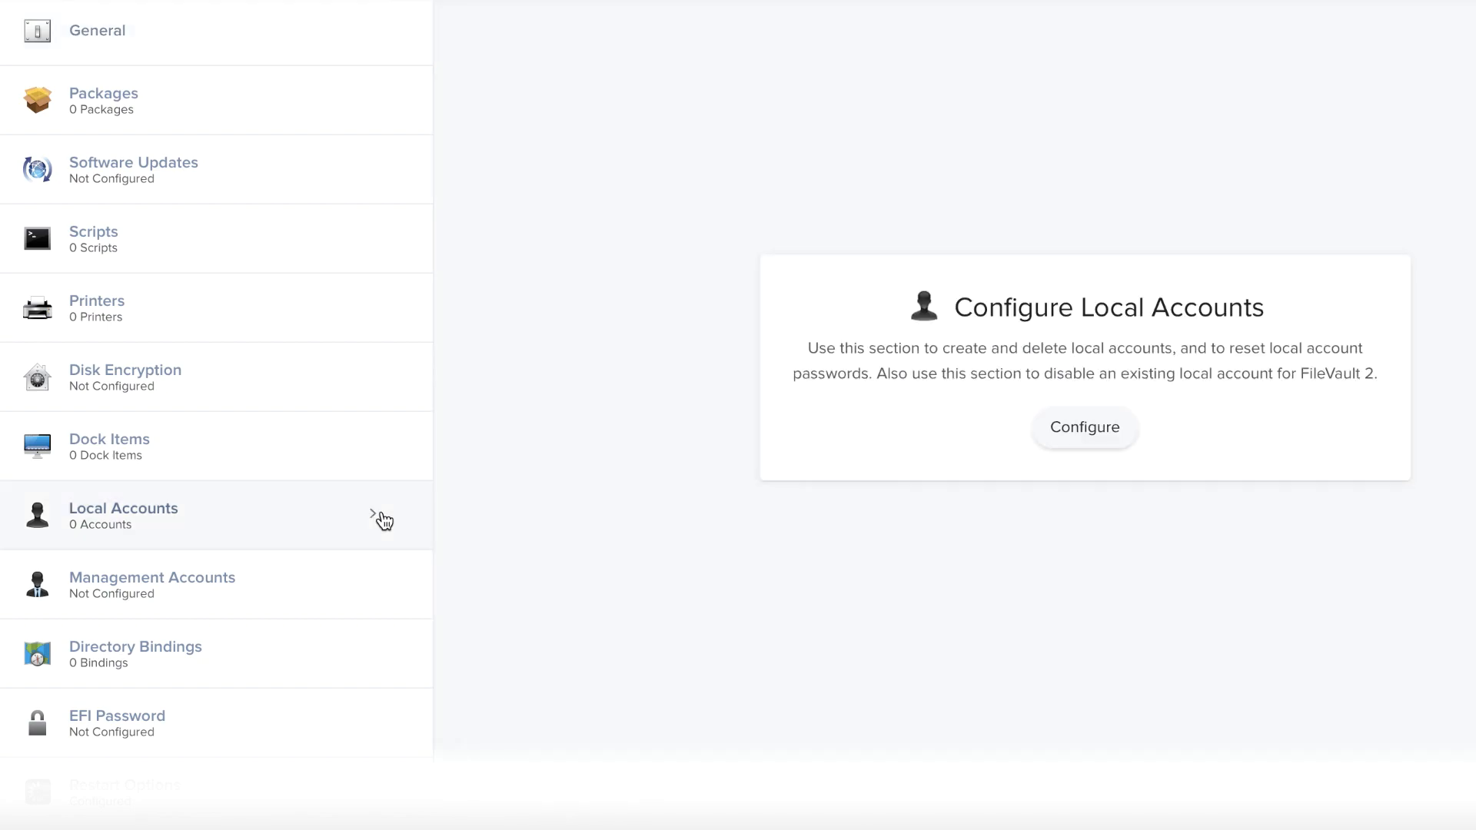
pyautogui.click(1056, 431)
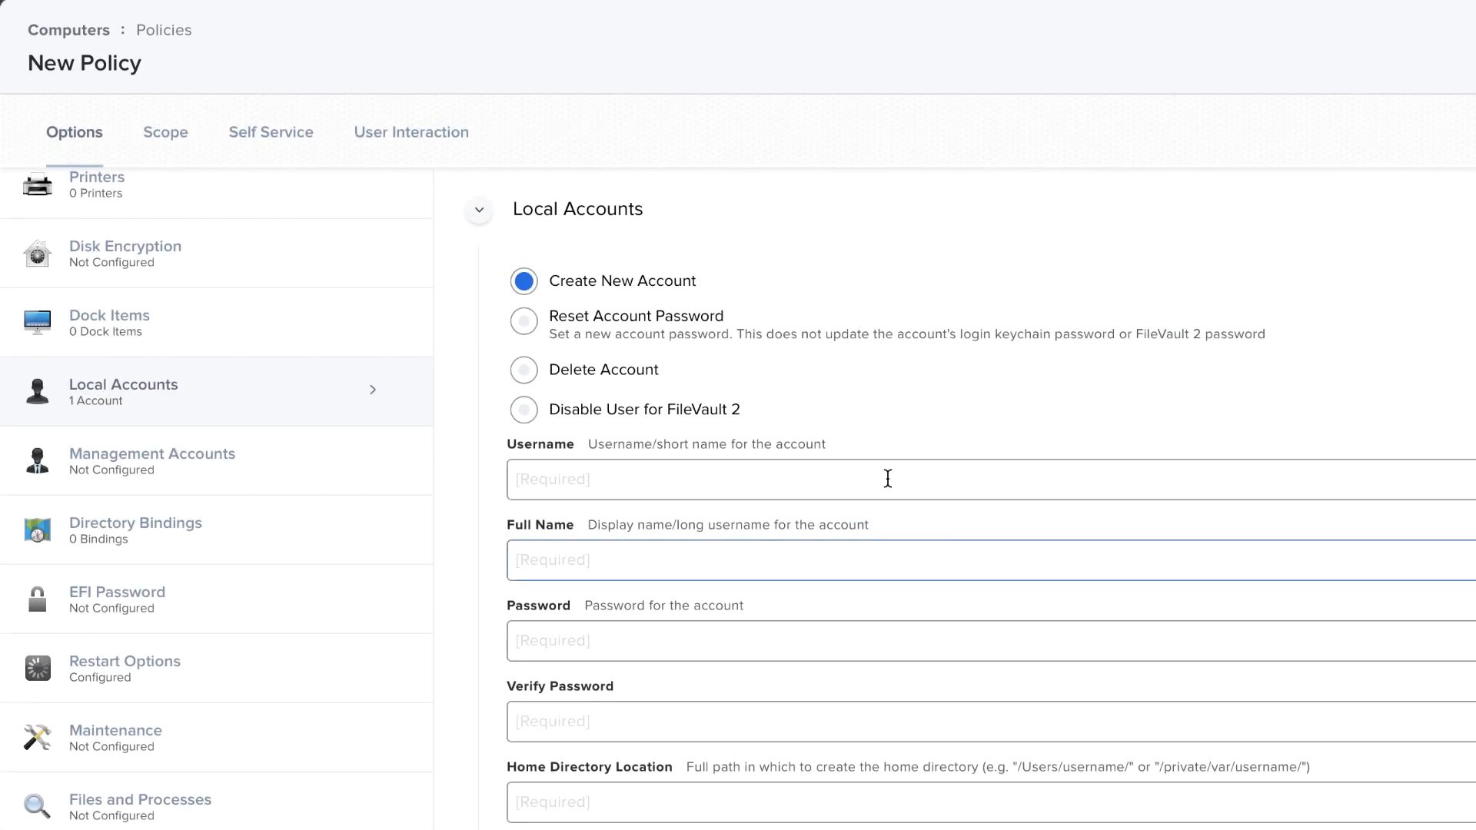
pyautogui.click(626, 370)
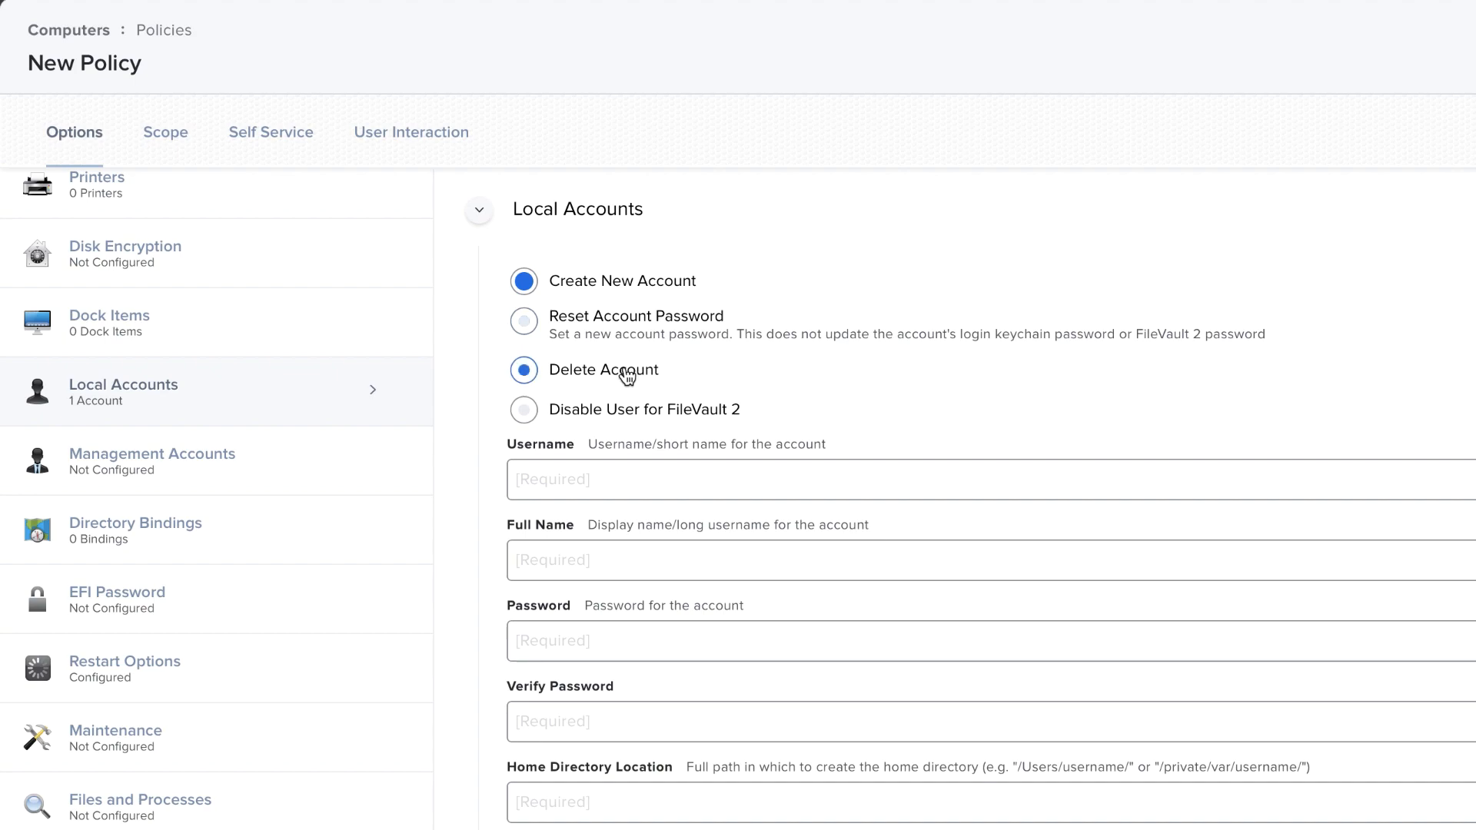
pyautogui.click(726, 320)
pyautogui.click(748, 414)
# Give the new account the username ITSupport and full name IT Support, and enter and verify the account password.
pyautogui.click(731, 485)
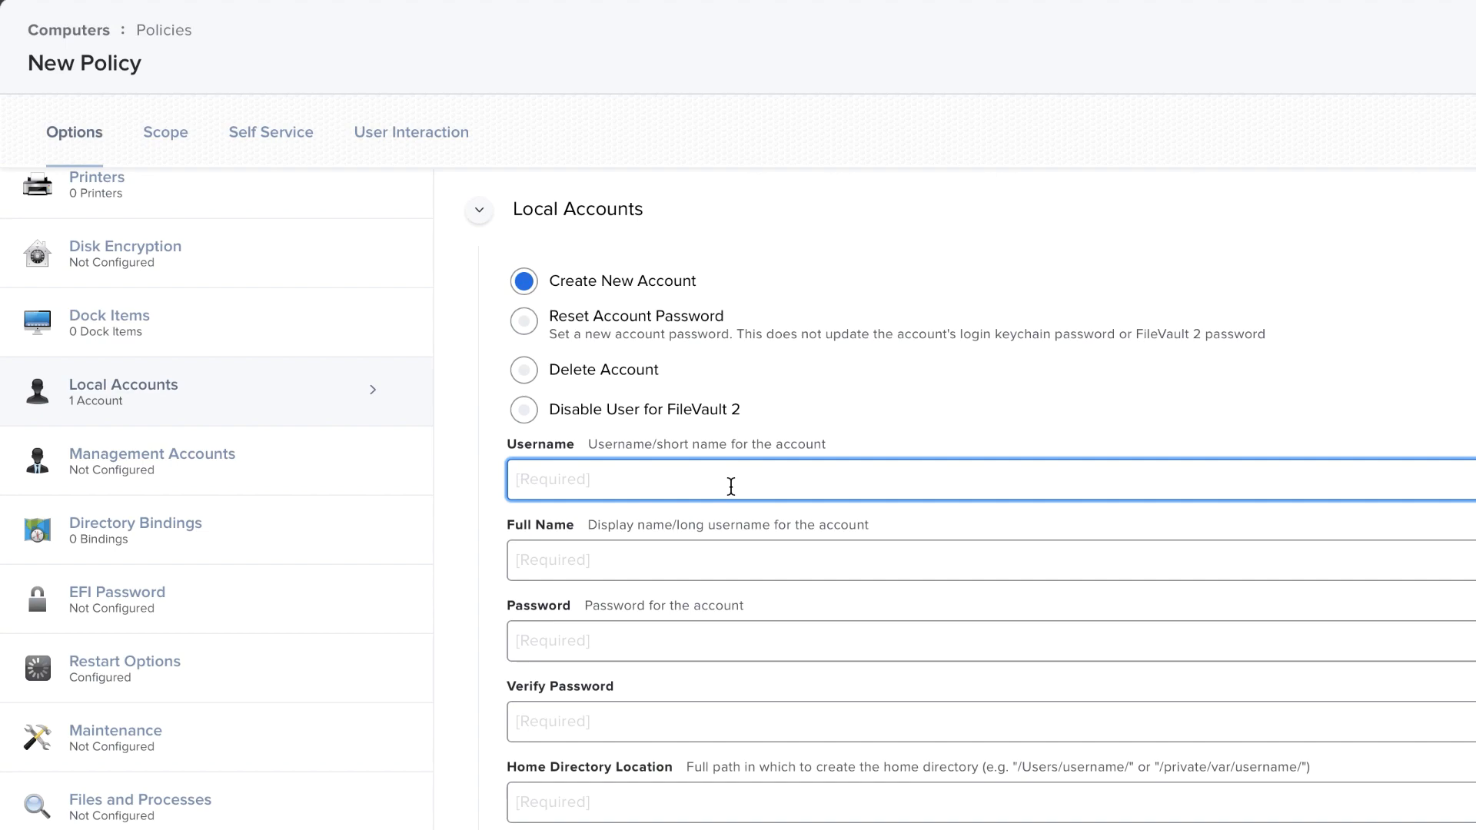
pyautogui.write('ITSupport')
pyautogui.click(702, 555)
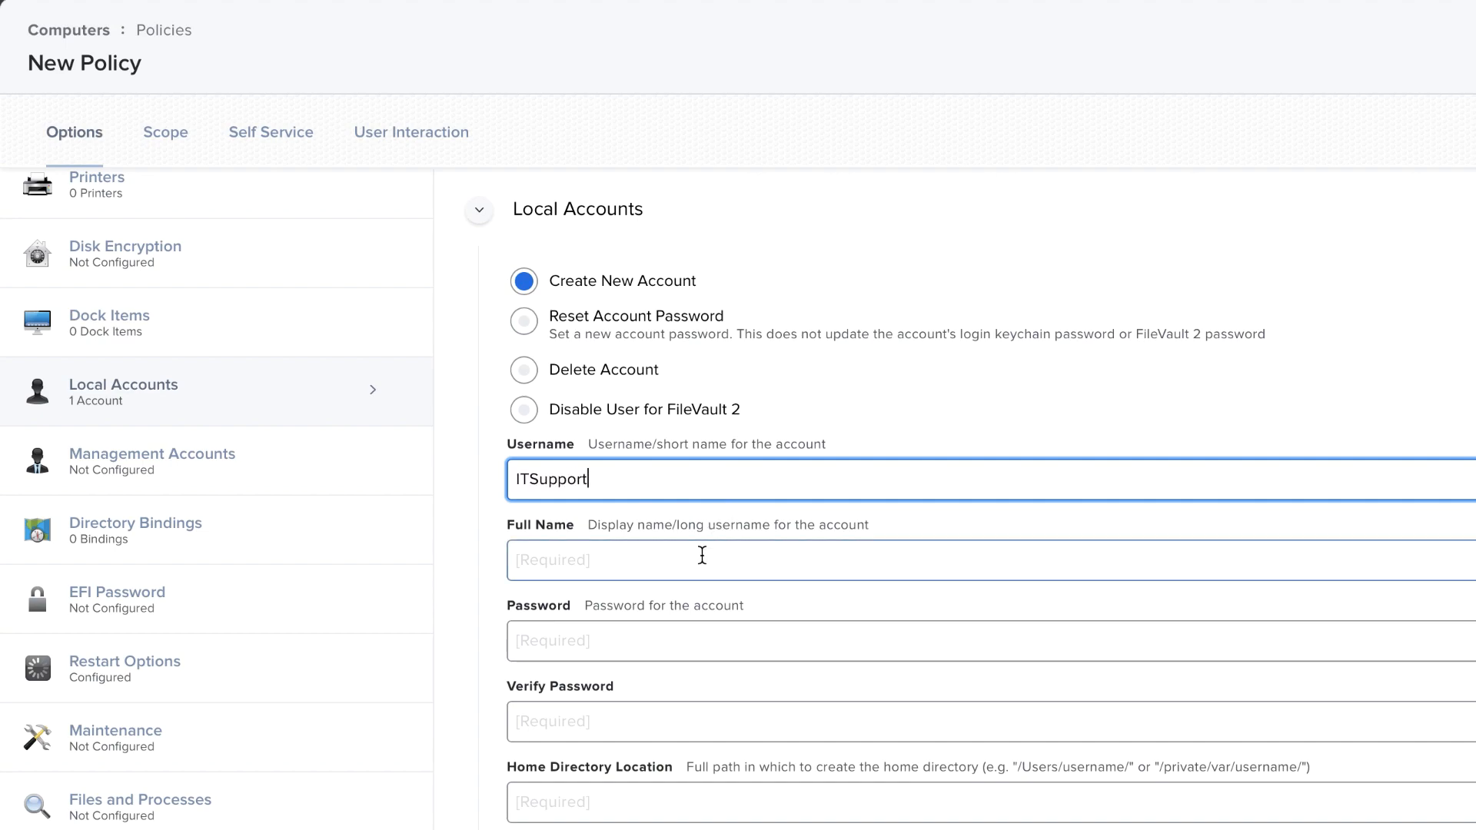
pyautogui.write('IT Support')
pyautogui.press('Tab')
pyautogui.write('••••••••')
pyautogui.press('Tab')
pyautogui.write('••••••••')
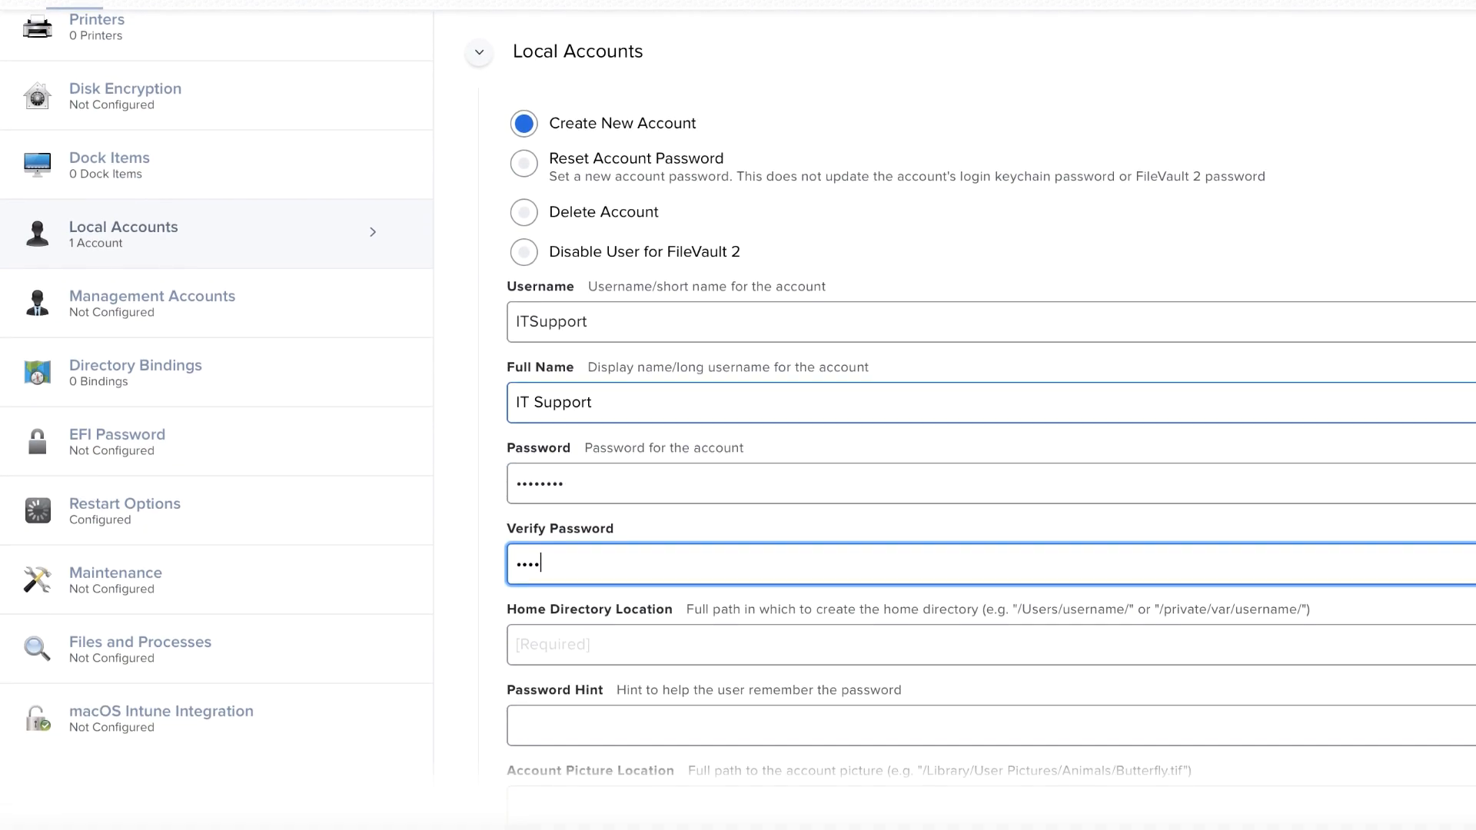
# Set the new account's home directory location to /private/var/ITSupport.
pyautogui.click(729, 638)
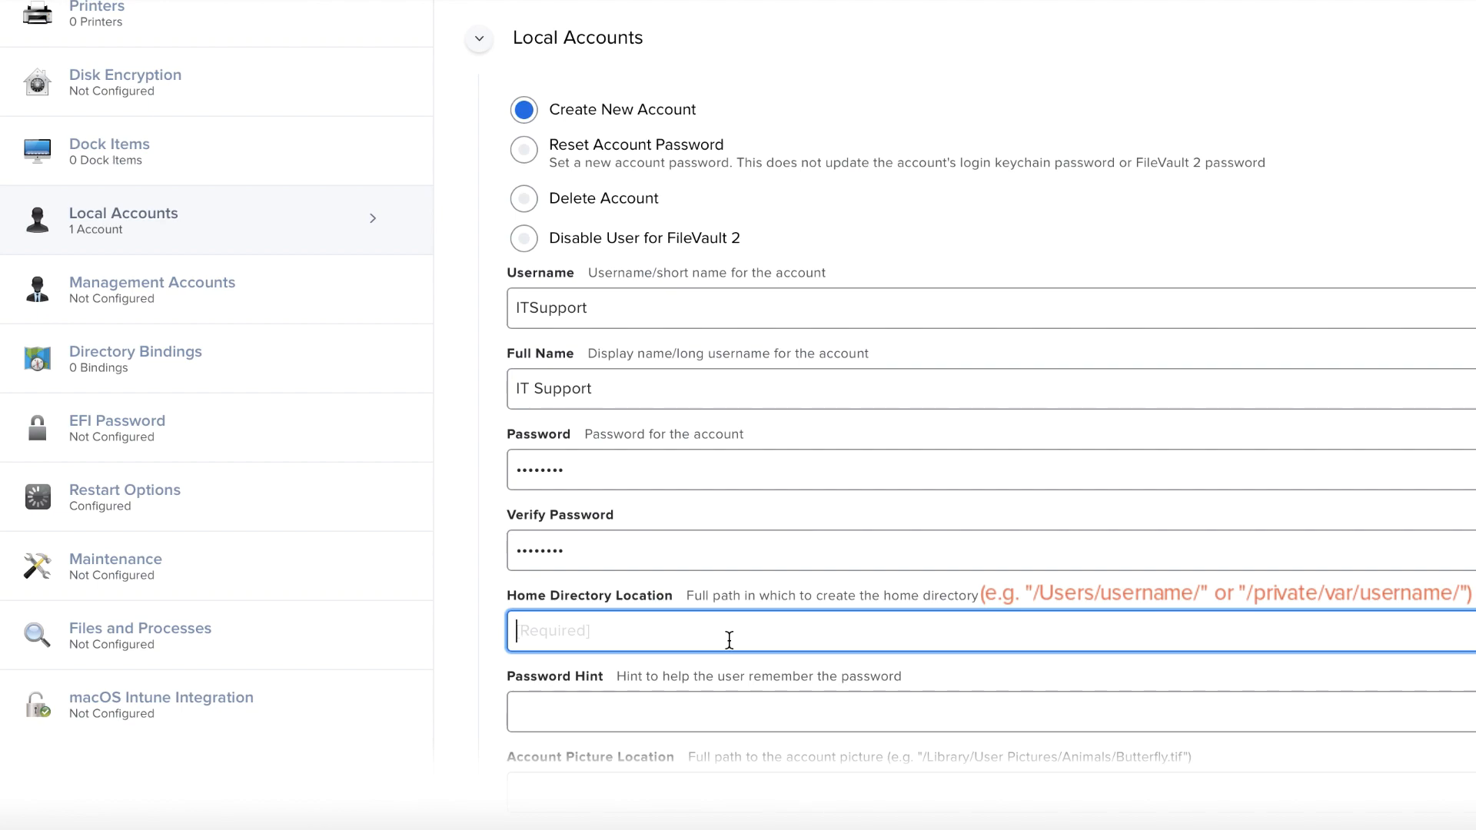
pyautogui.write('/')
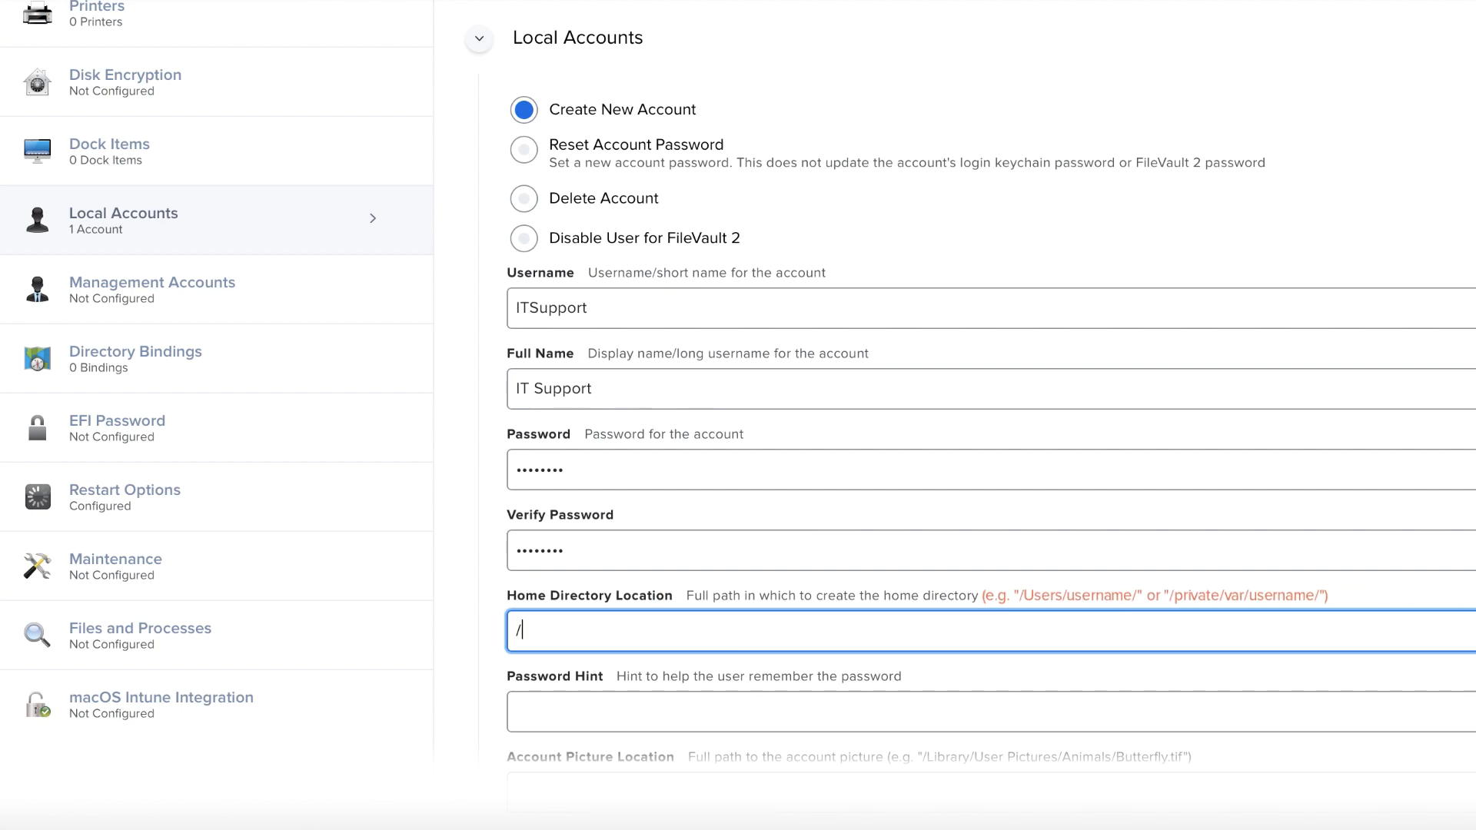
pyautogui.write('private/var/')
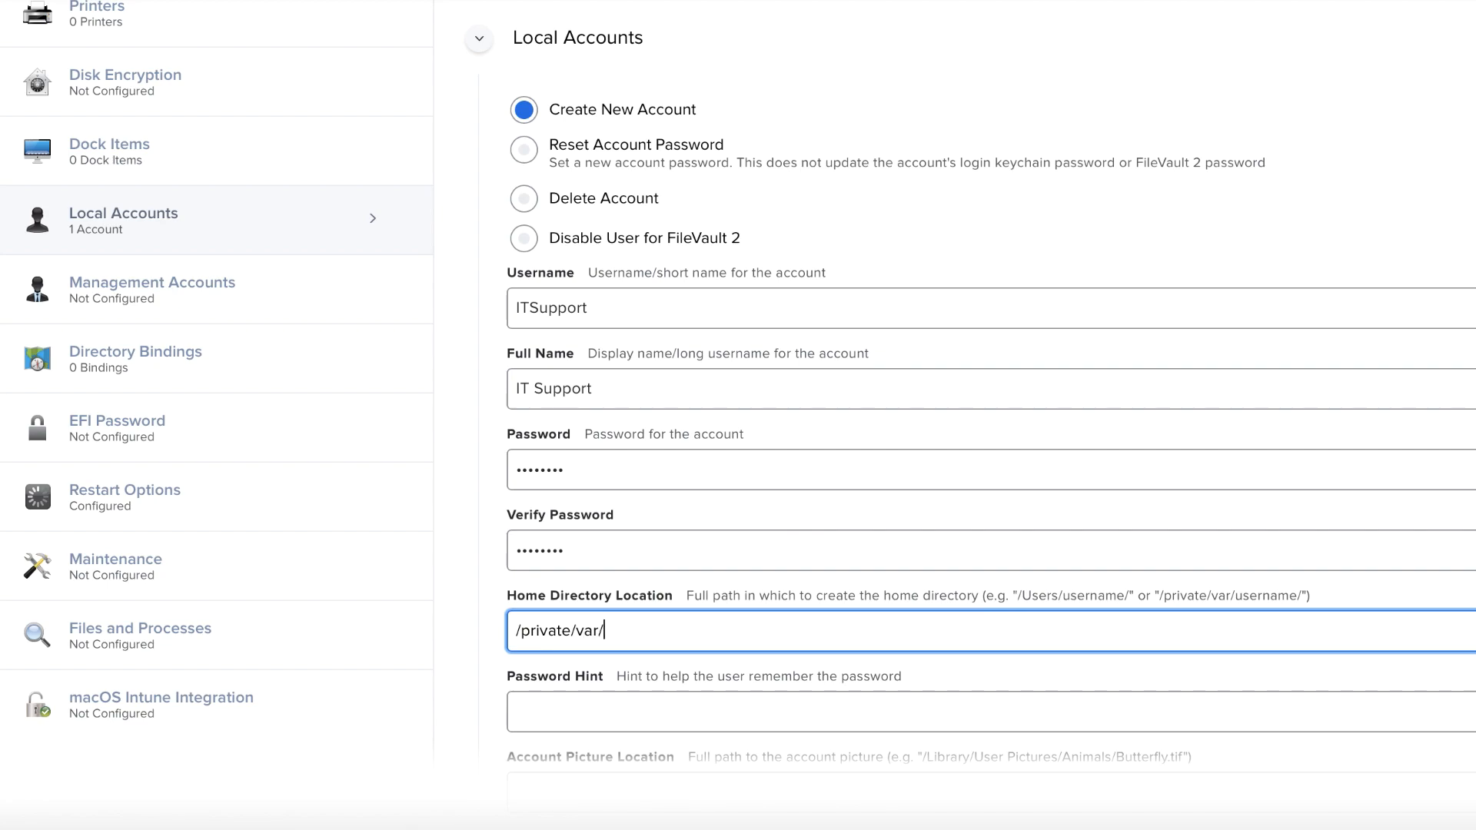
pyautogui.write('ITSupport')
# Leave the password hint and account picture location empty and allow the user to administer the computer.
pyautogui.scroll(-5, 730, 630)
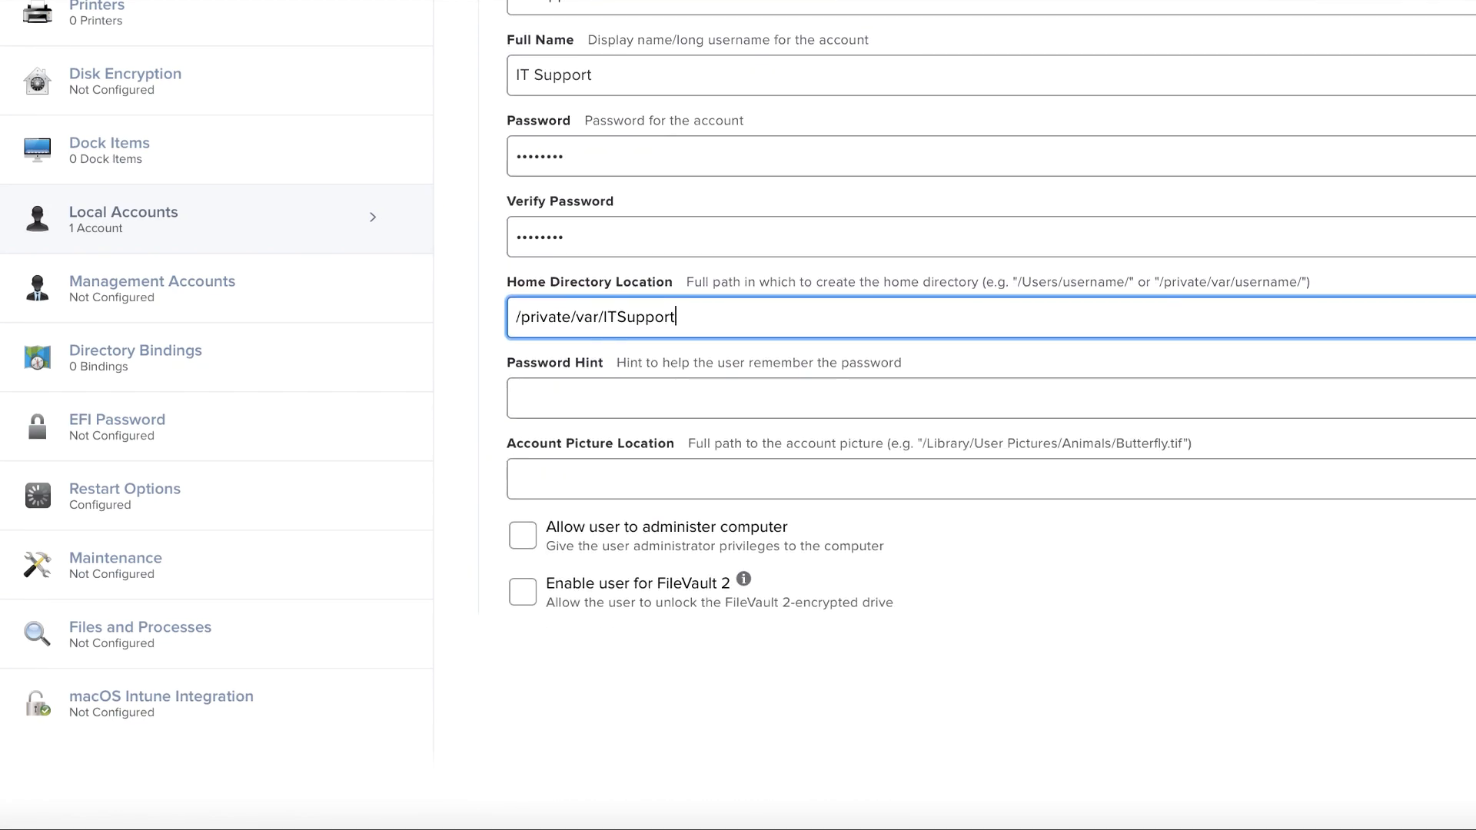
pyautogui.click(758, 394)
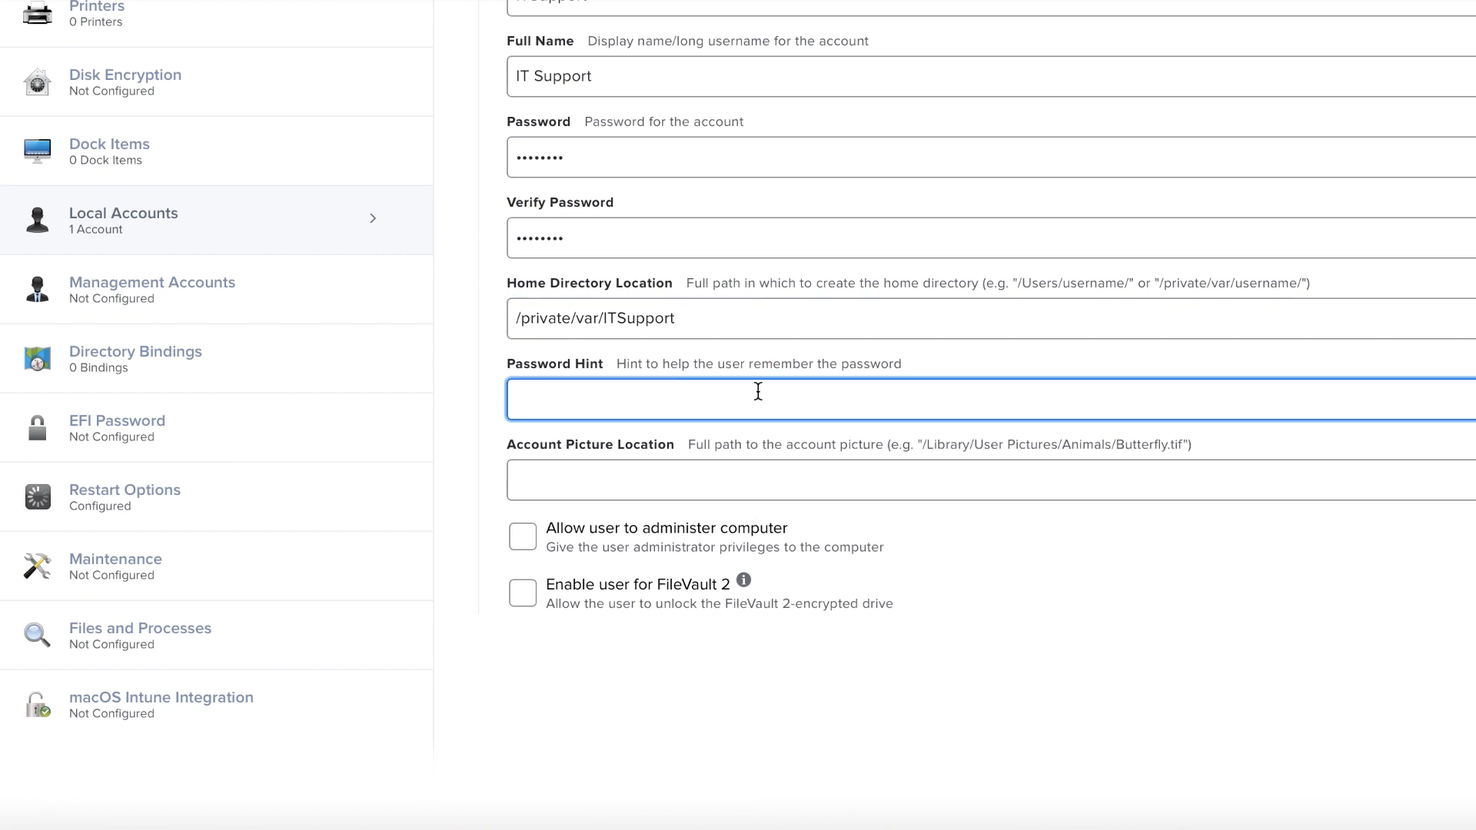
pyautogui.click(746, 474)
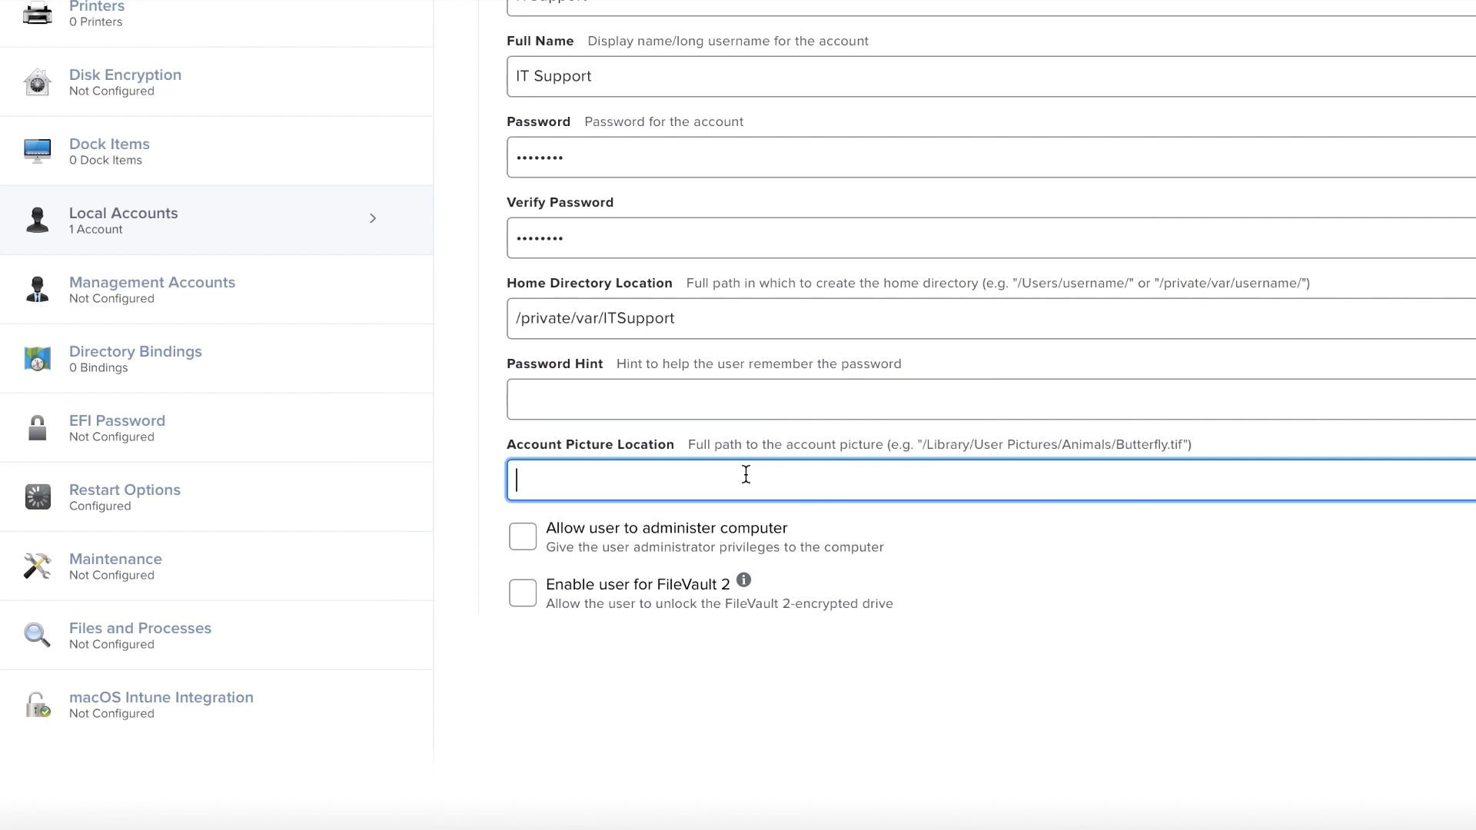
pyautogui.click(524, 553)
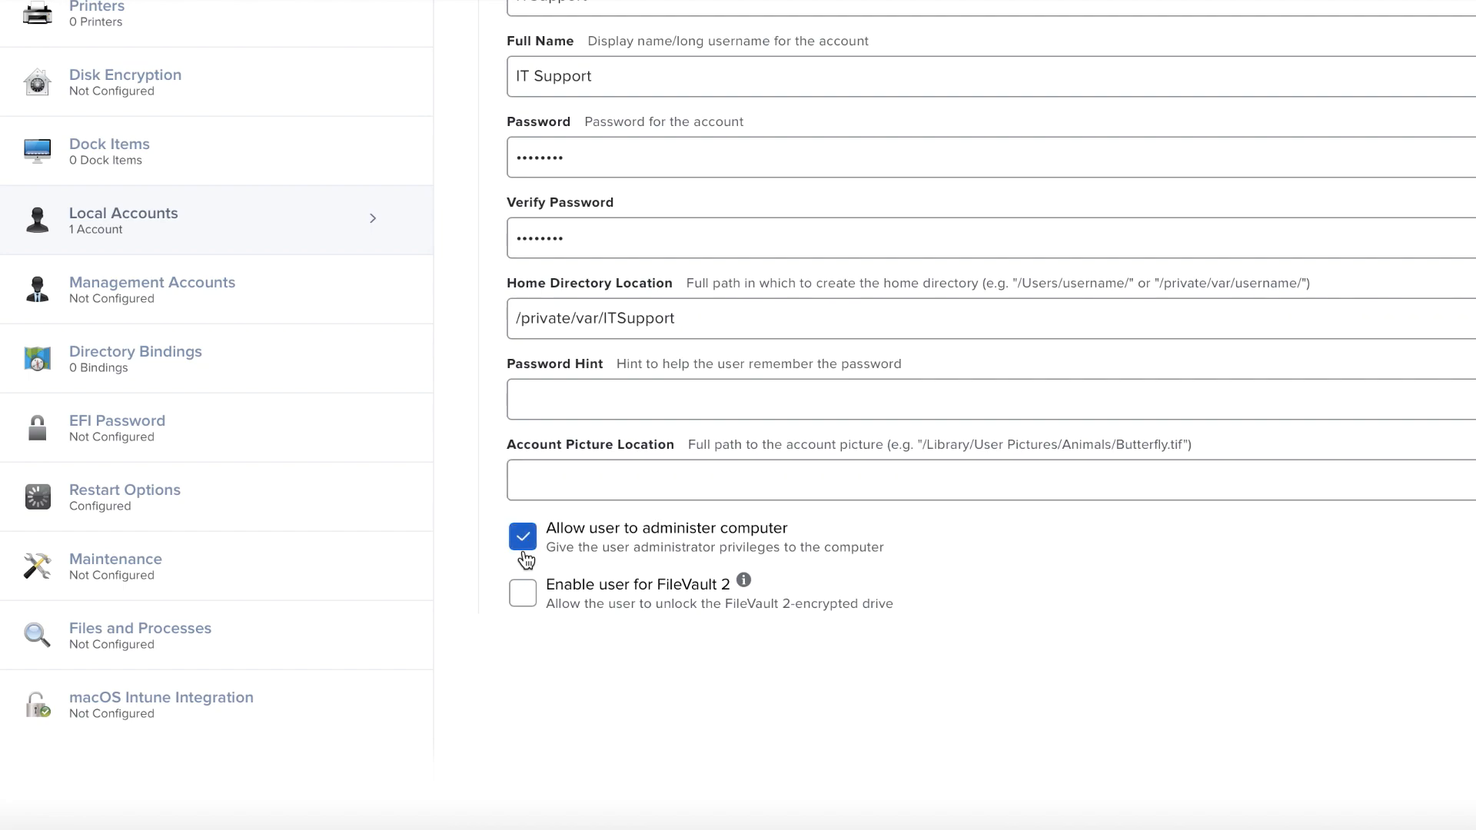
# Scope the policy to All Computers as its target computers.
pyautogui.scroll(3, 525, 558)
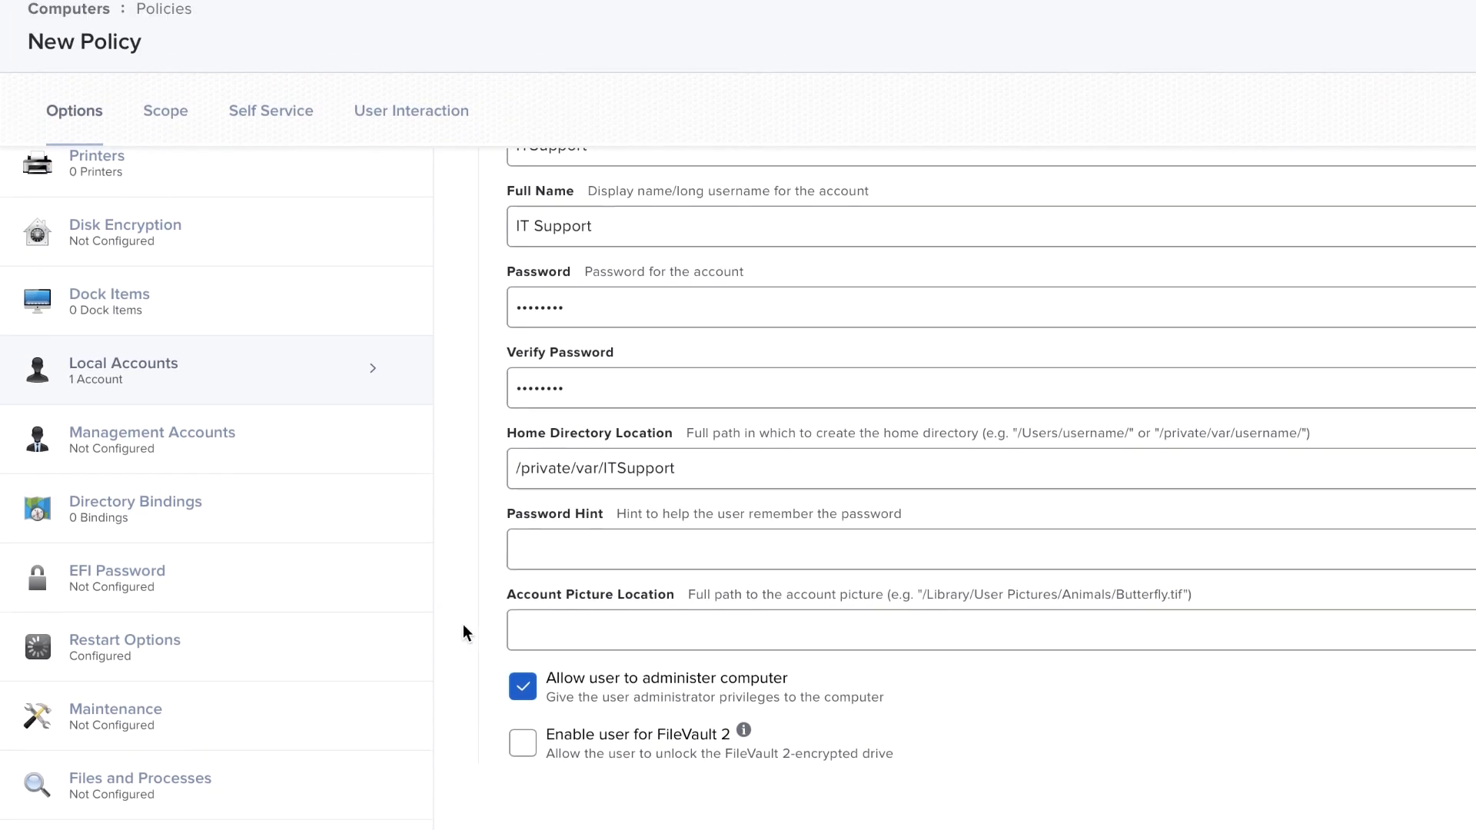
pyautogui.click(172, 141)
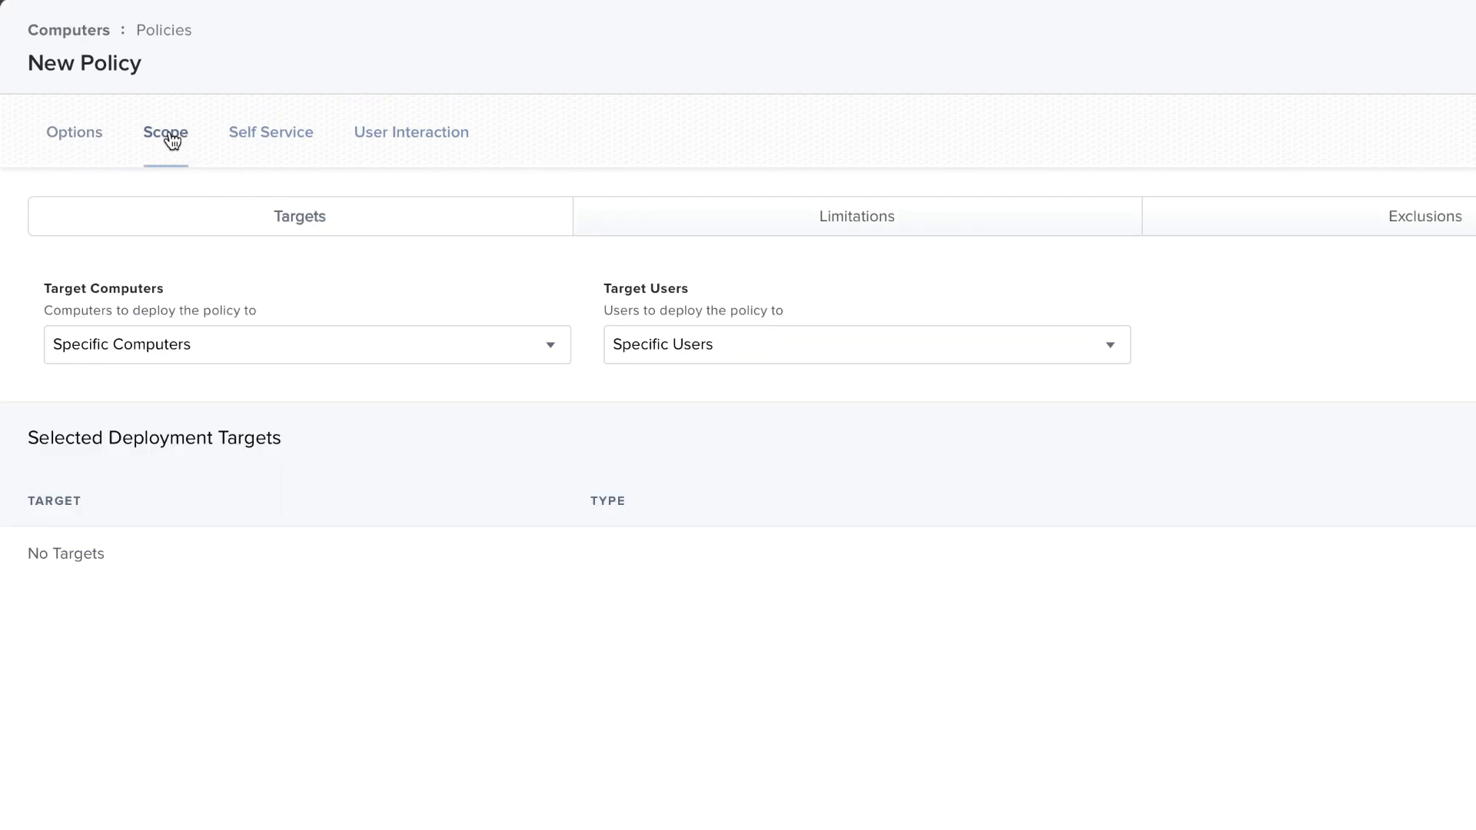
pyautogui.click(289, 347)
pyautogui.click(289, 331)
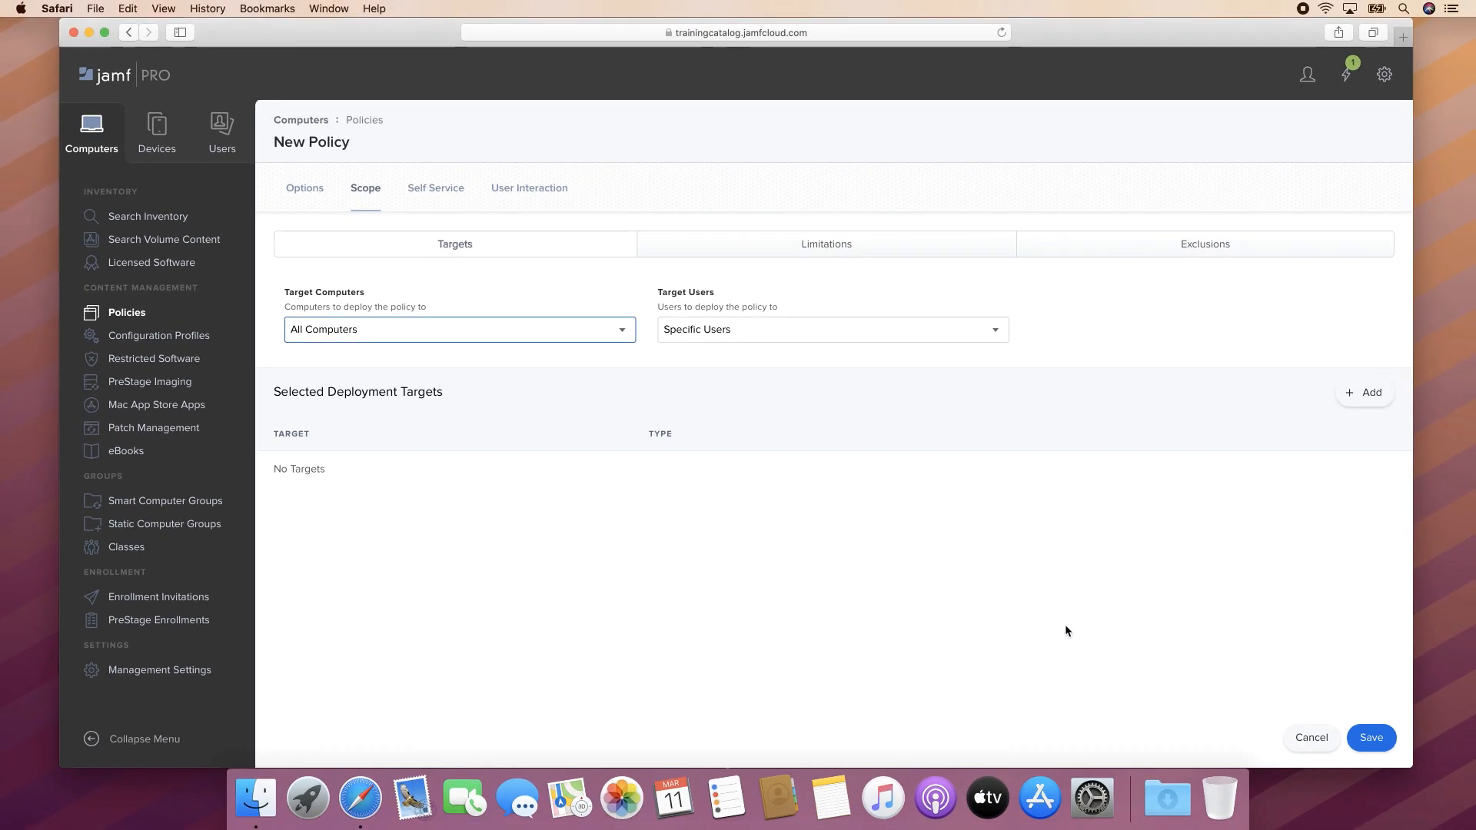
# Save the policy and enable showing it in the Jamf Pro Dashboard.
pyautogui.click(1359, 742)
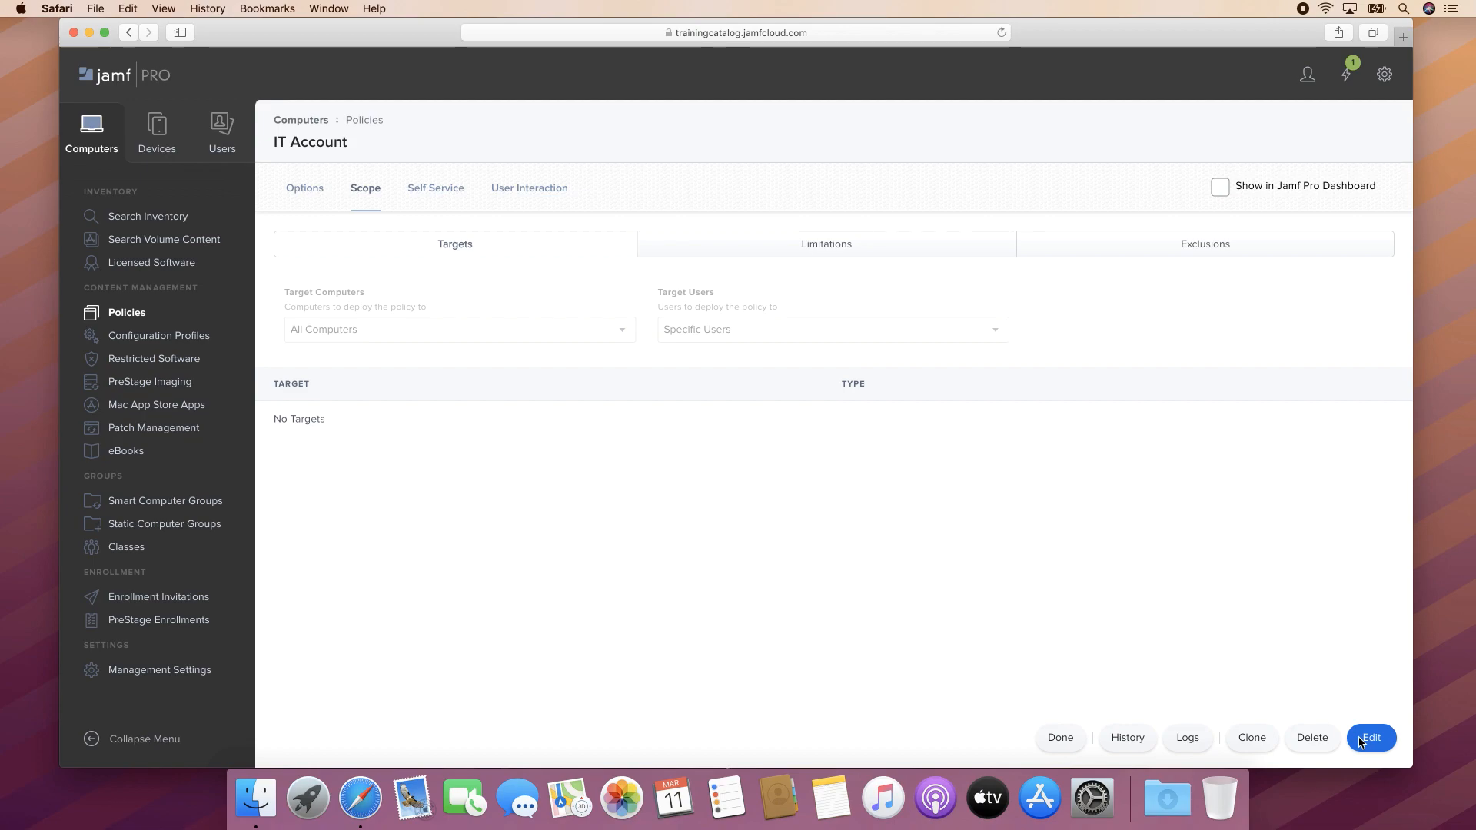
pyautogui.click(1222, 188)
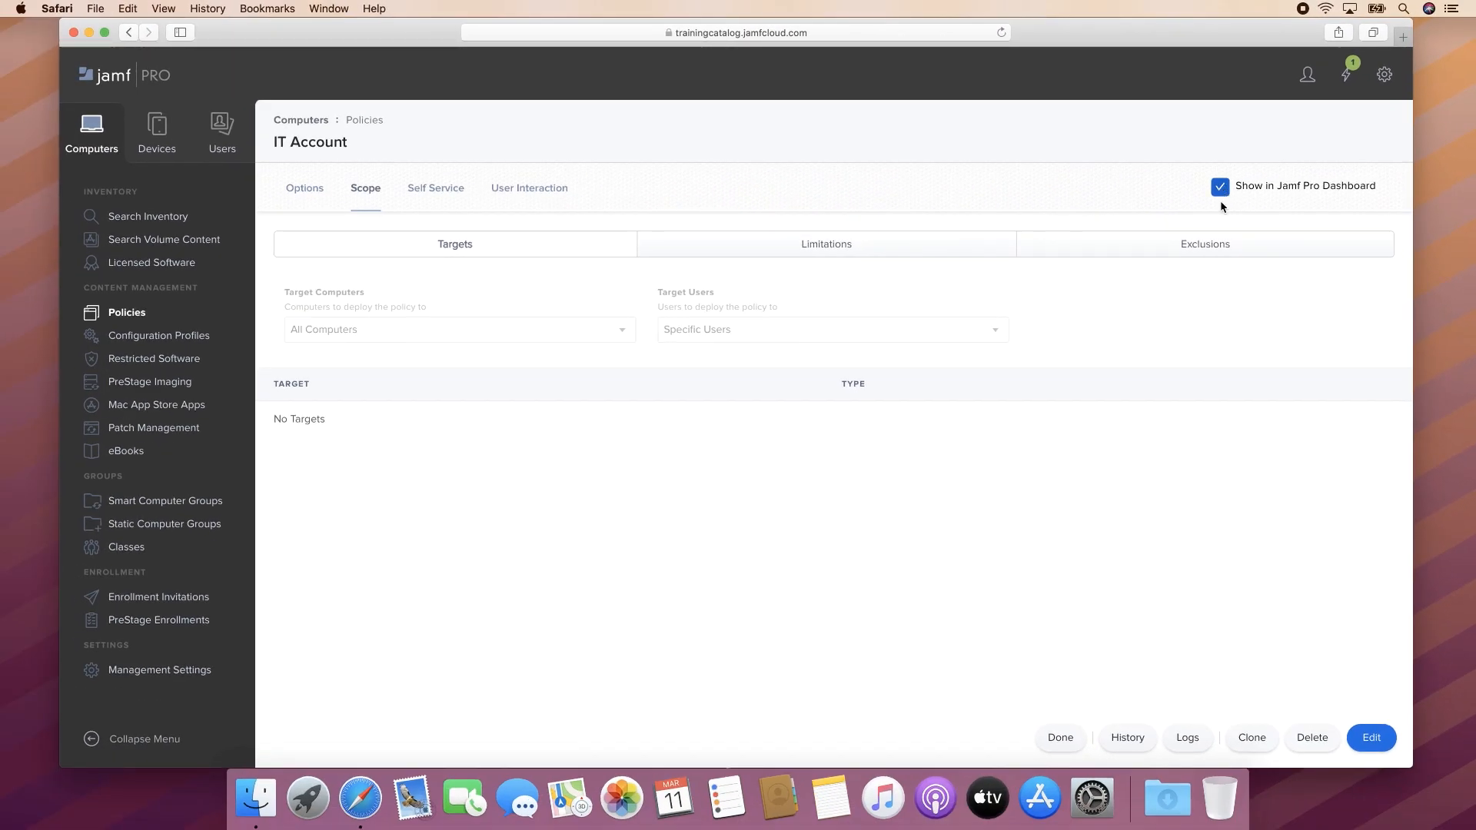
# Switch to System Preferences and check the account list in Users & Groups for the IT Support account.
pyautogui.click(1095, 801)
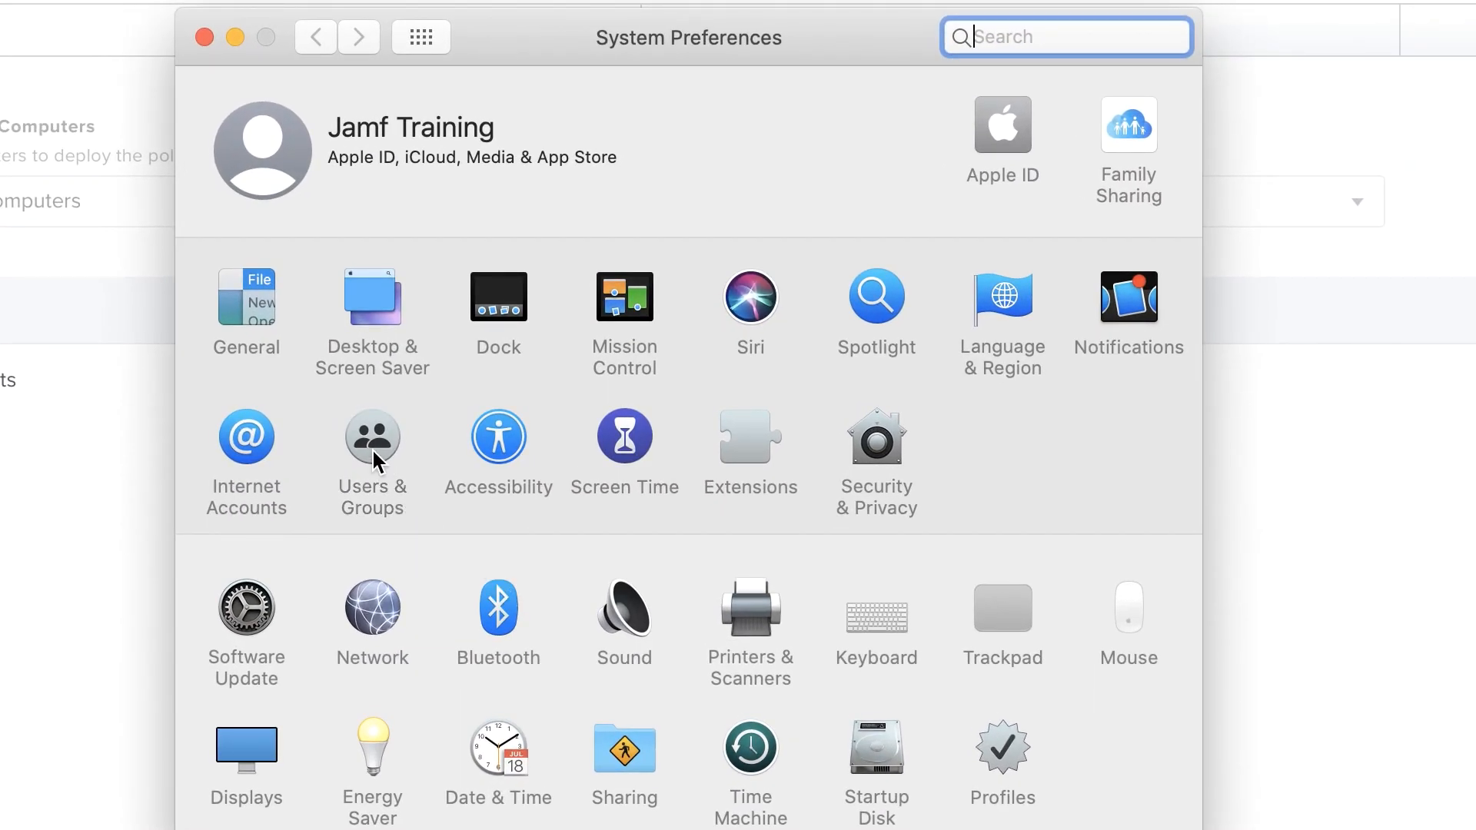
pyautogui.click(372, 450)
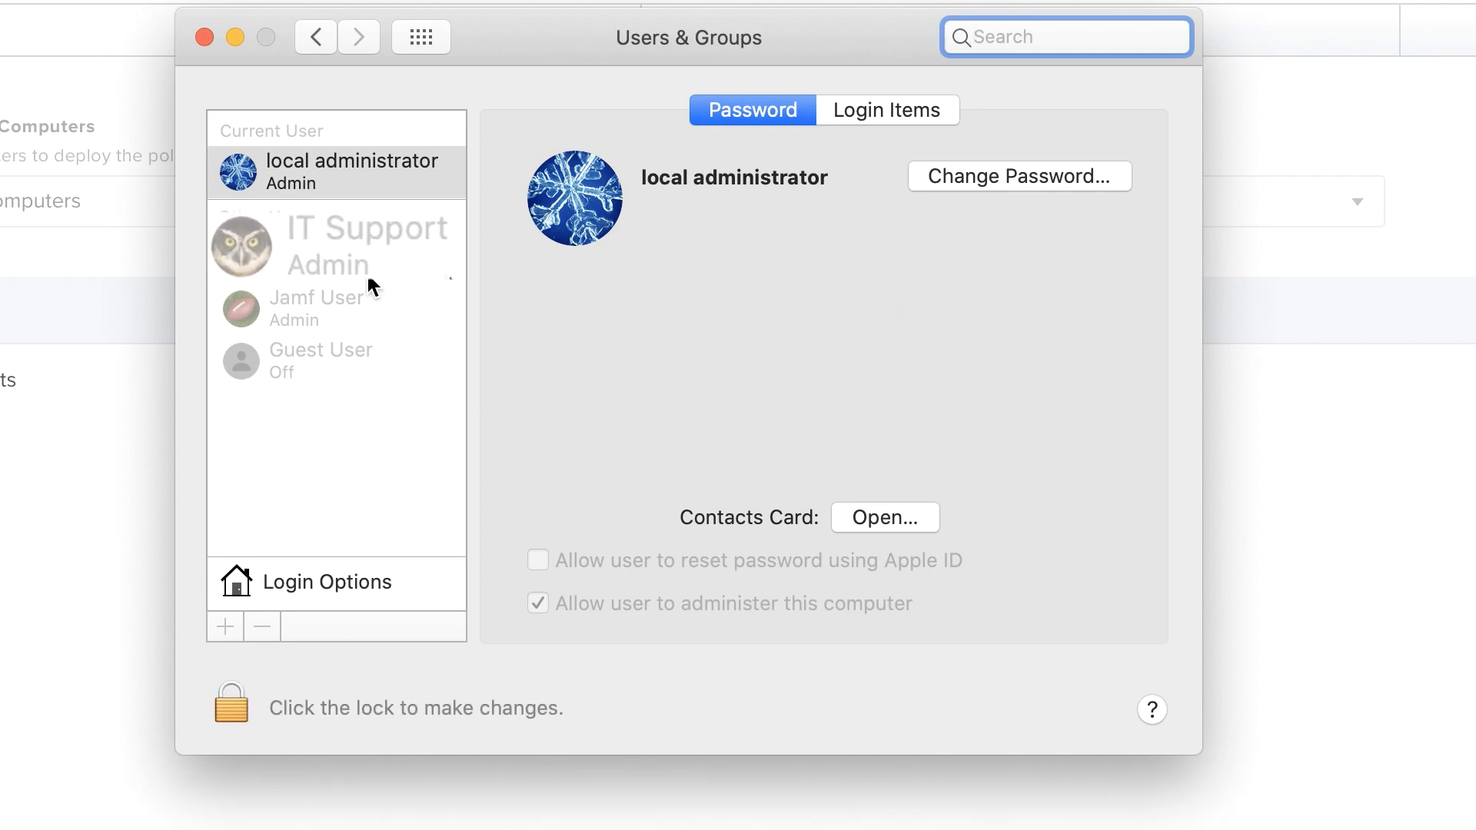
# Switch to Finder, go to the folder /private/var and select the ITSupport home folder.
pyautogui.press('super+Tab')
pyautogui.press('Tab')
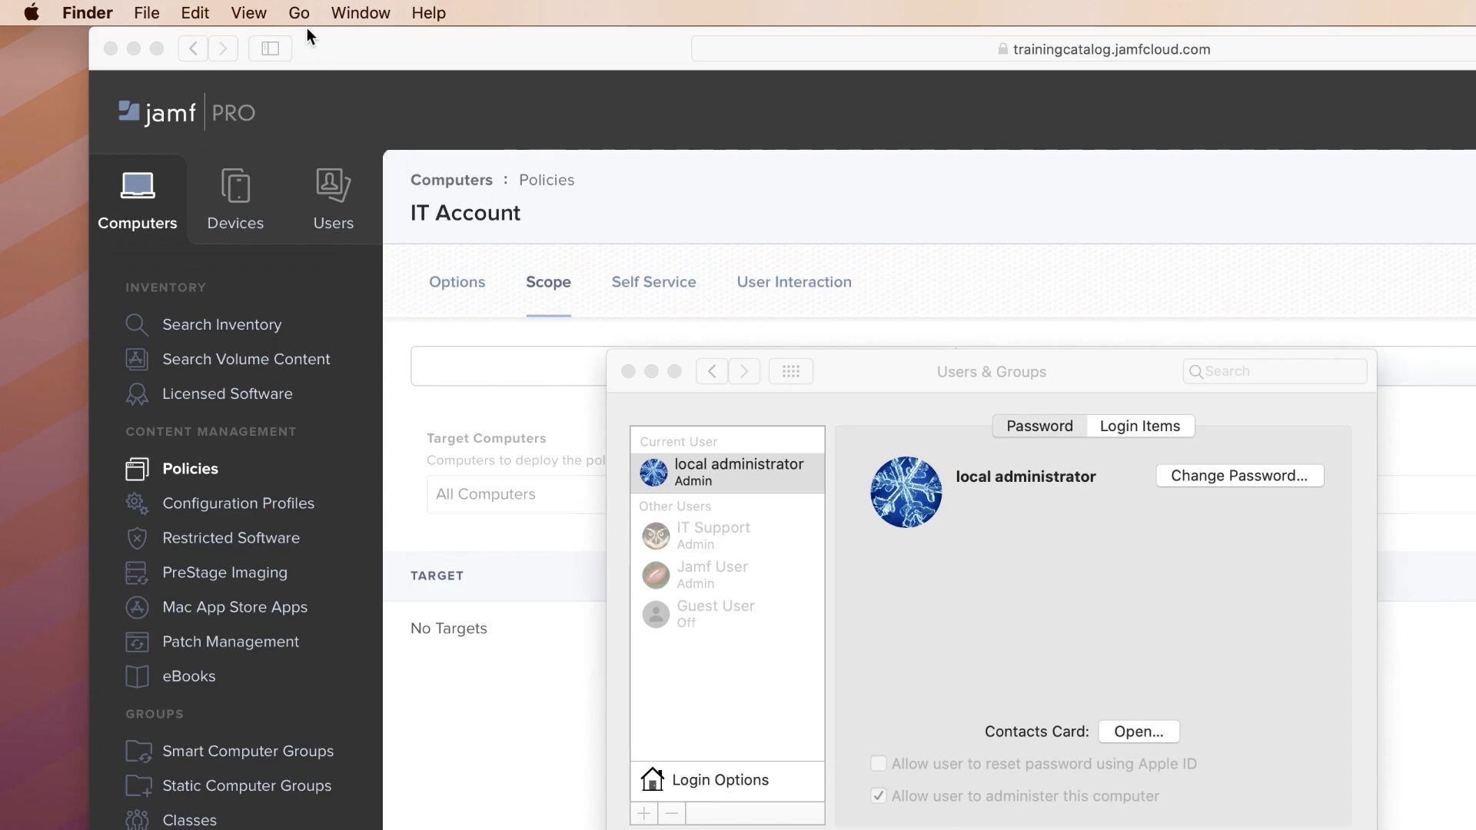
pyautogui.click(300, 14)
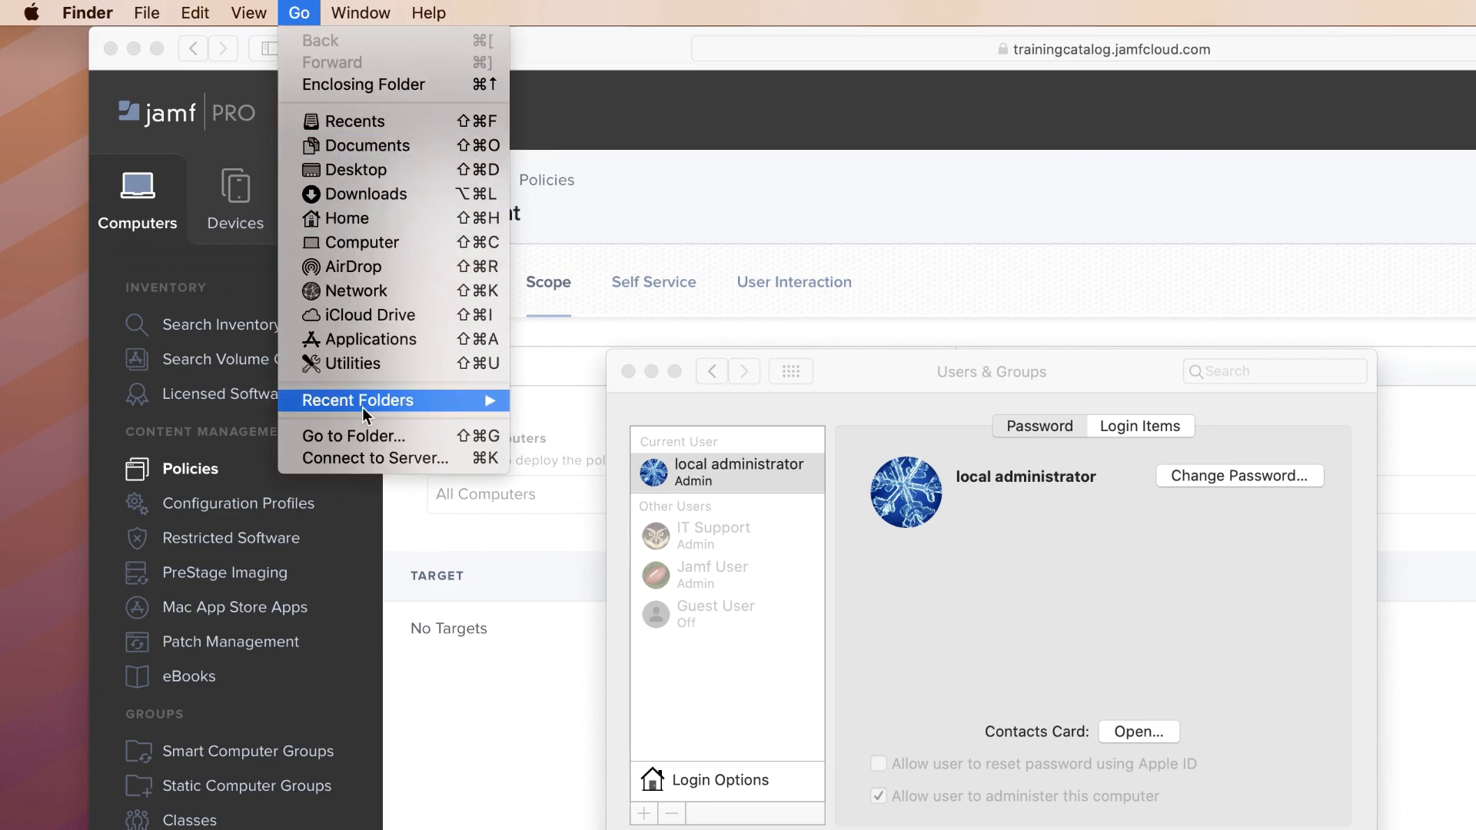
pyautogui.click(366, 435)
pyautogui.write('/private/var')
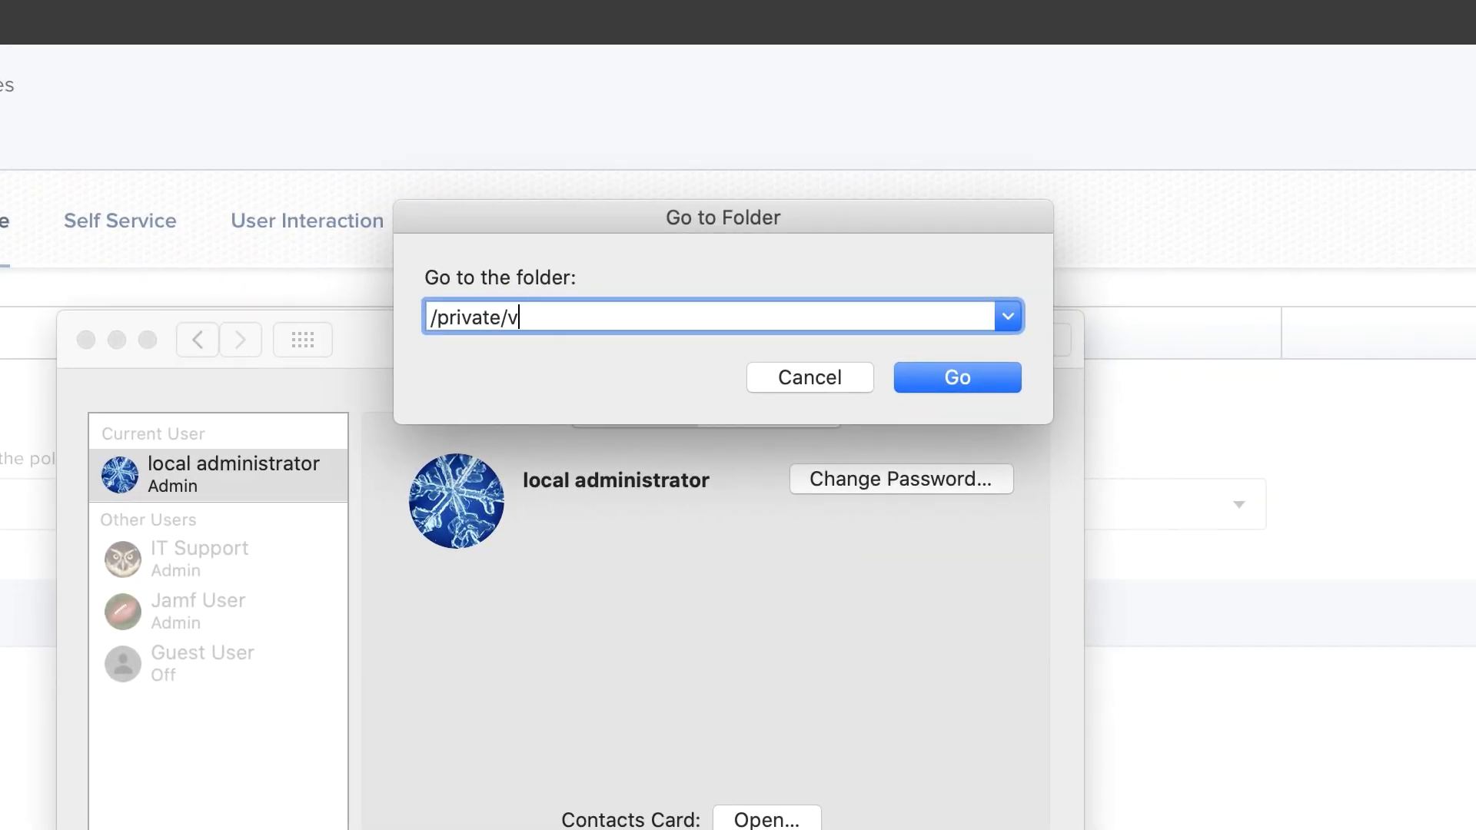
pyautogui.press('Return')
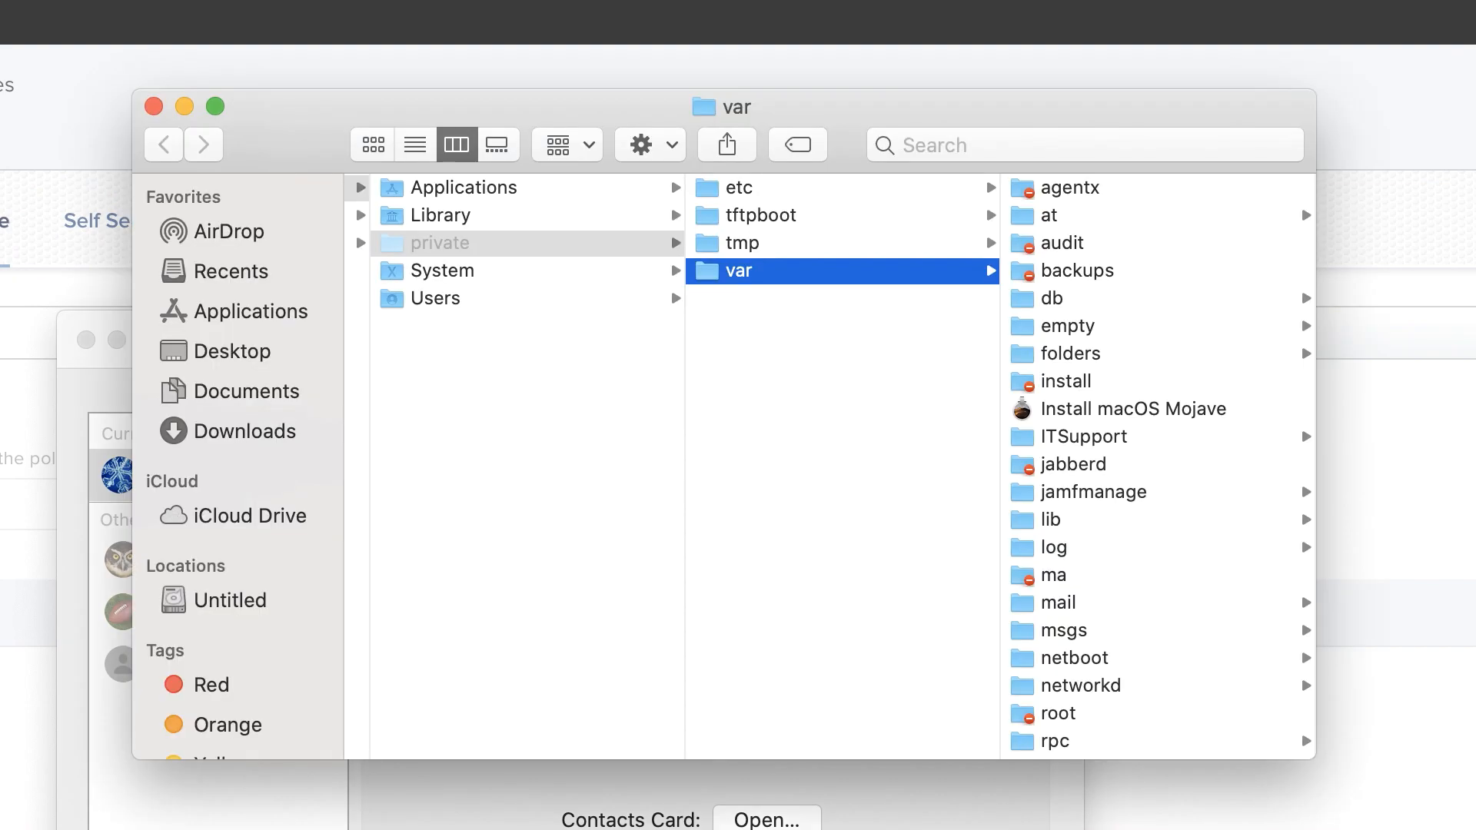
pyautogui.click(1073, 442)
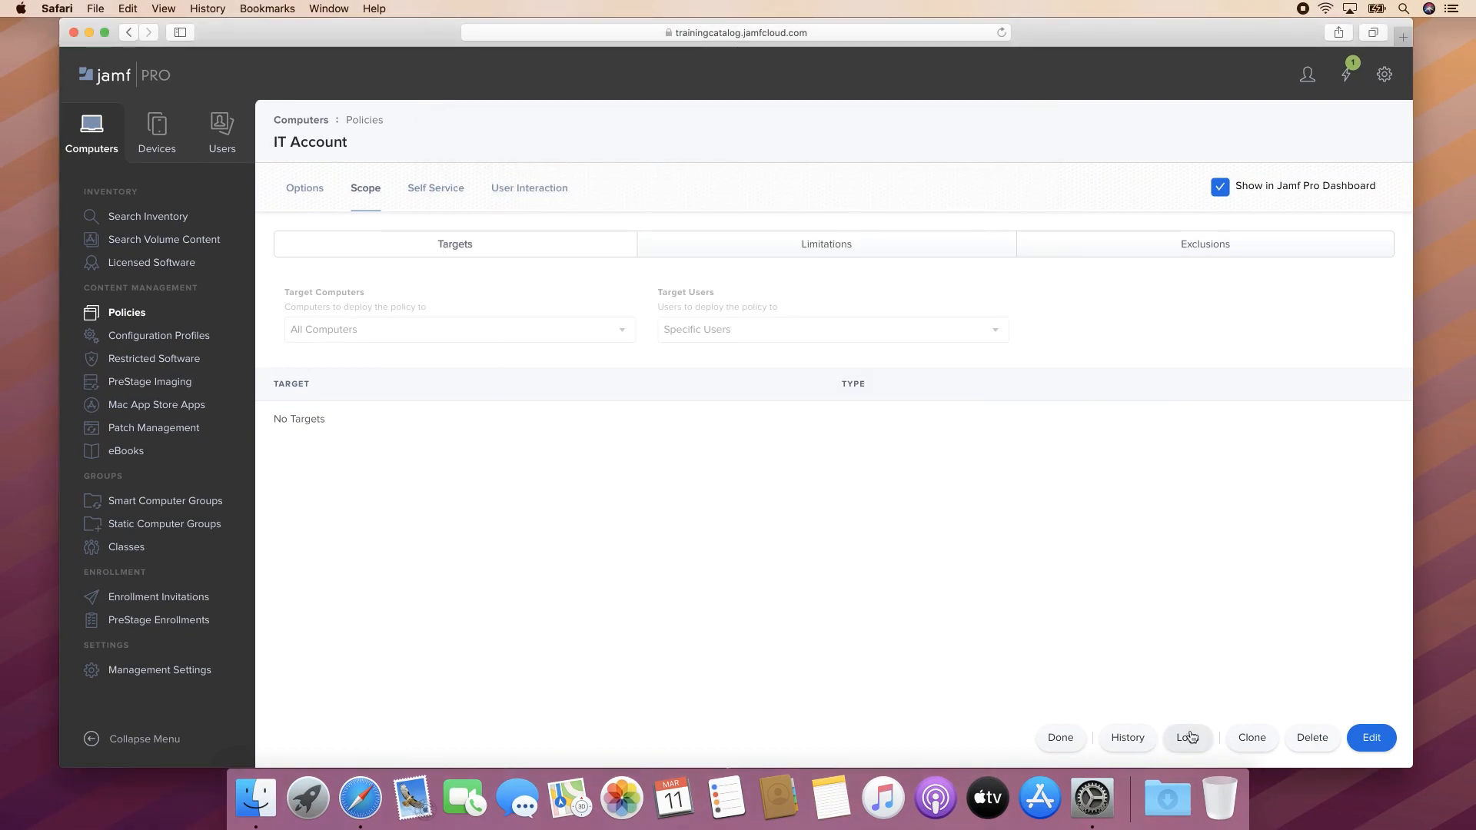
# View the IT Account policy's logs in Jamf Pro, check the Jamf Training computer's details and close them.
pyautogui.click(1188, 737)
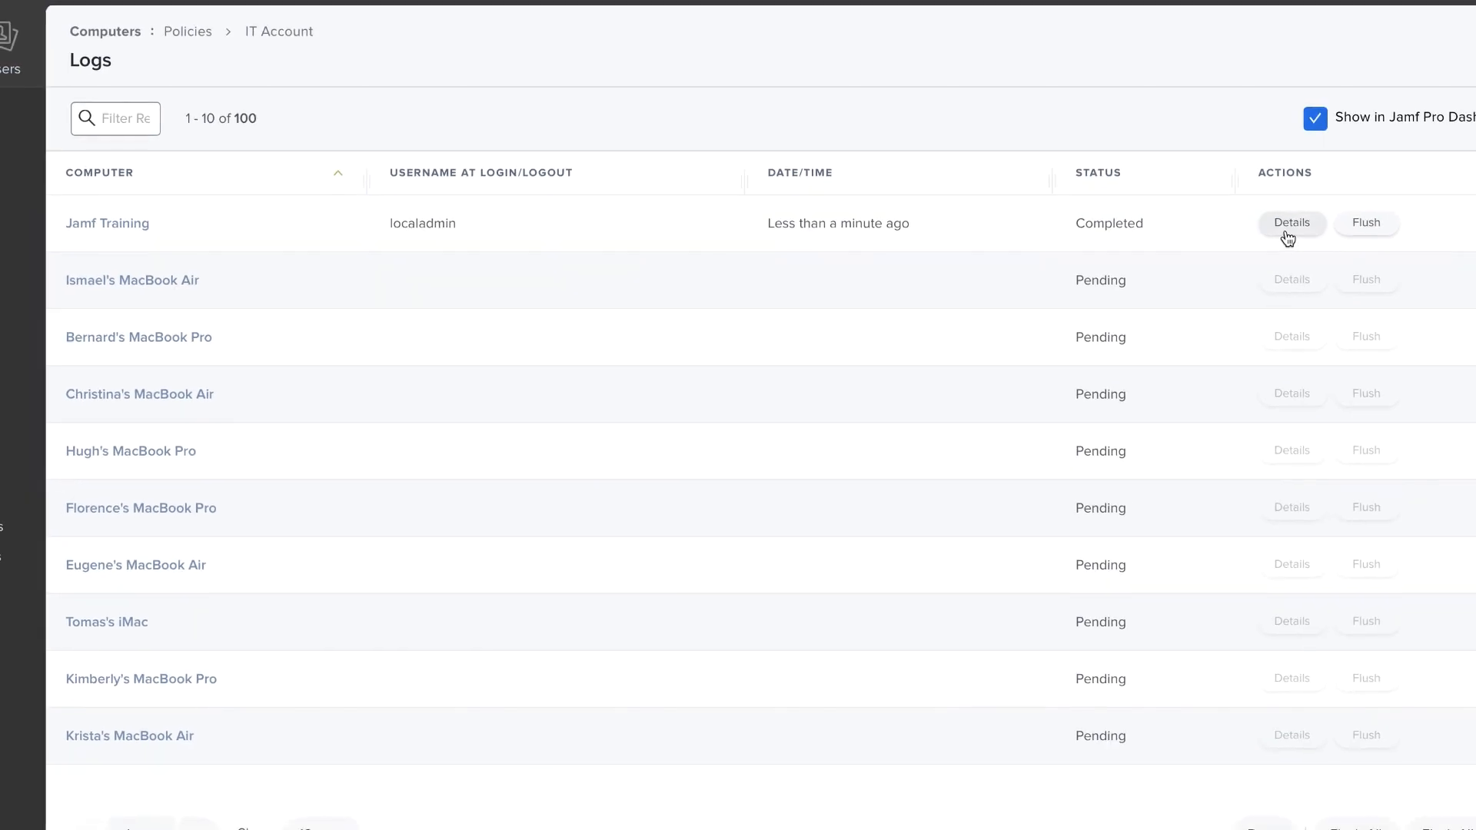
pyautogui.click(1290, 224)
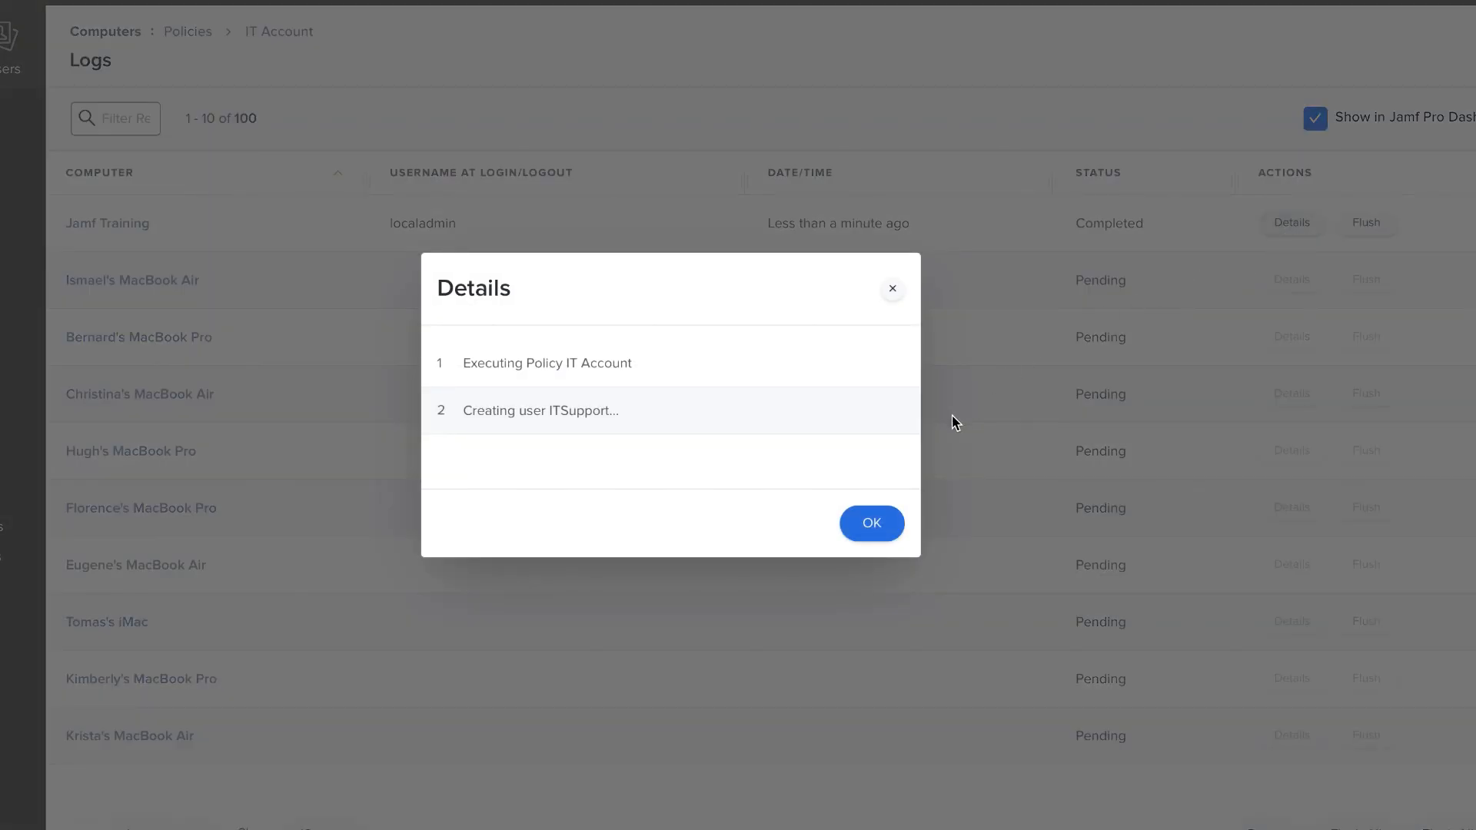
pyautogui.click(880, 523)
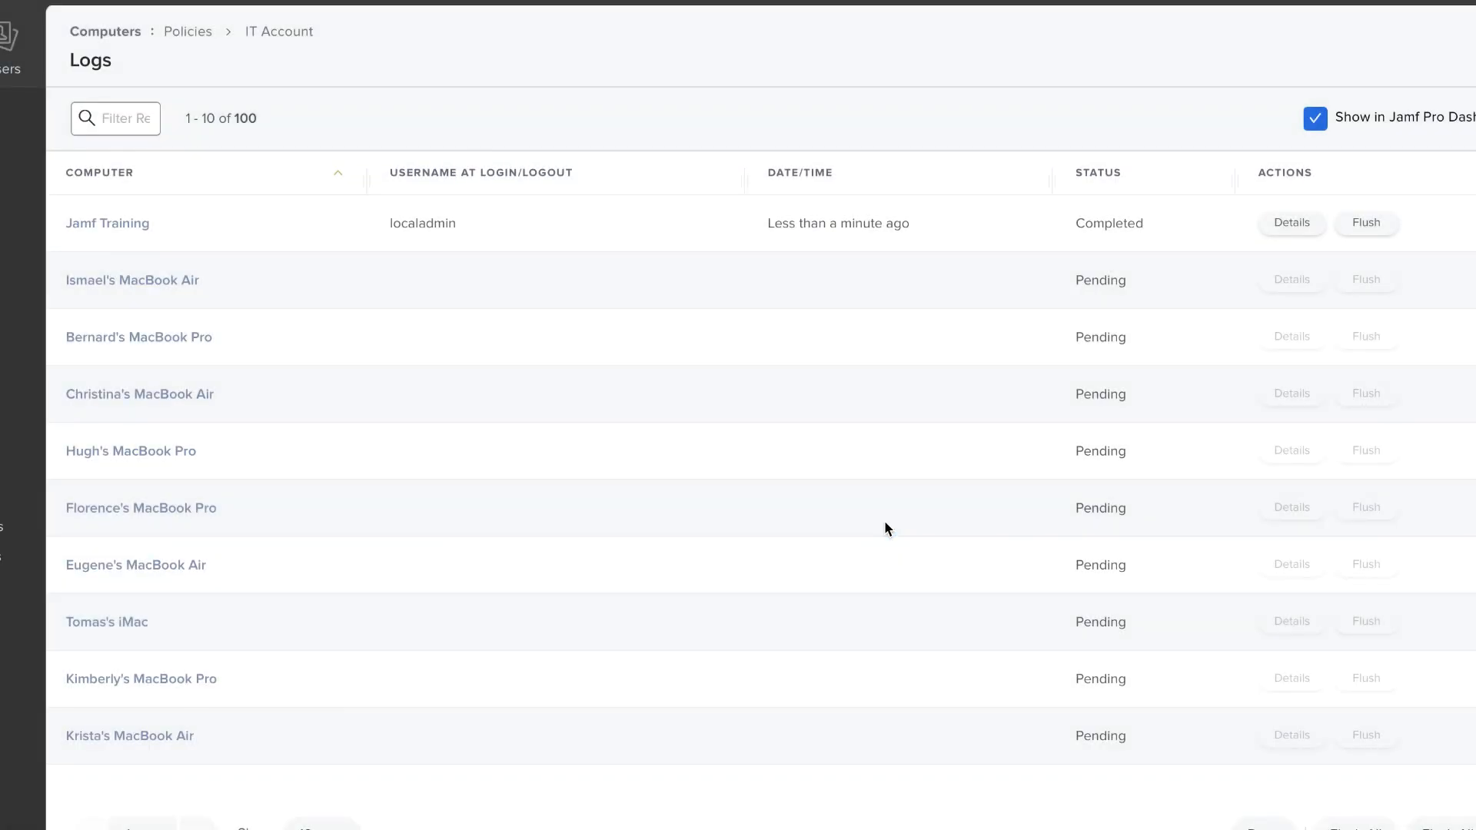